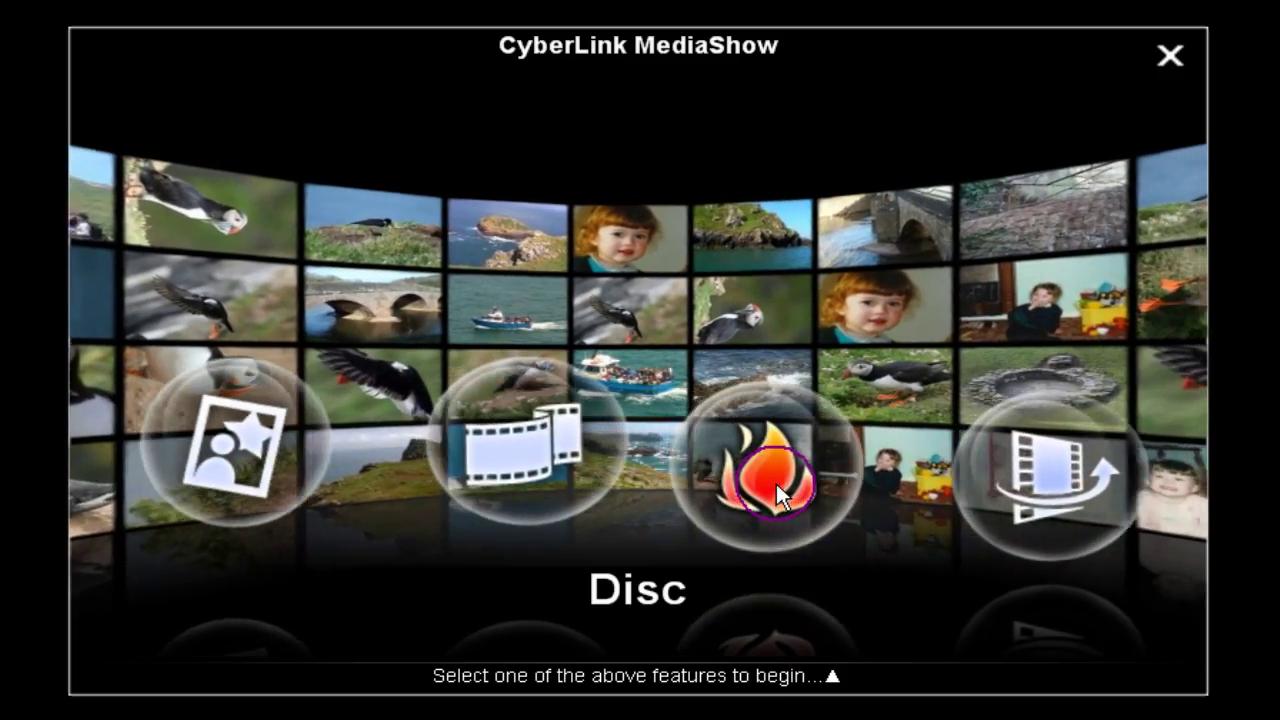
Start a new DVD disc project from the Disc option on the MediaShow launcher
{"action": "left_click", "coordinate": [776, 483]}
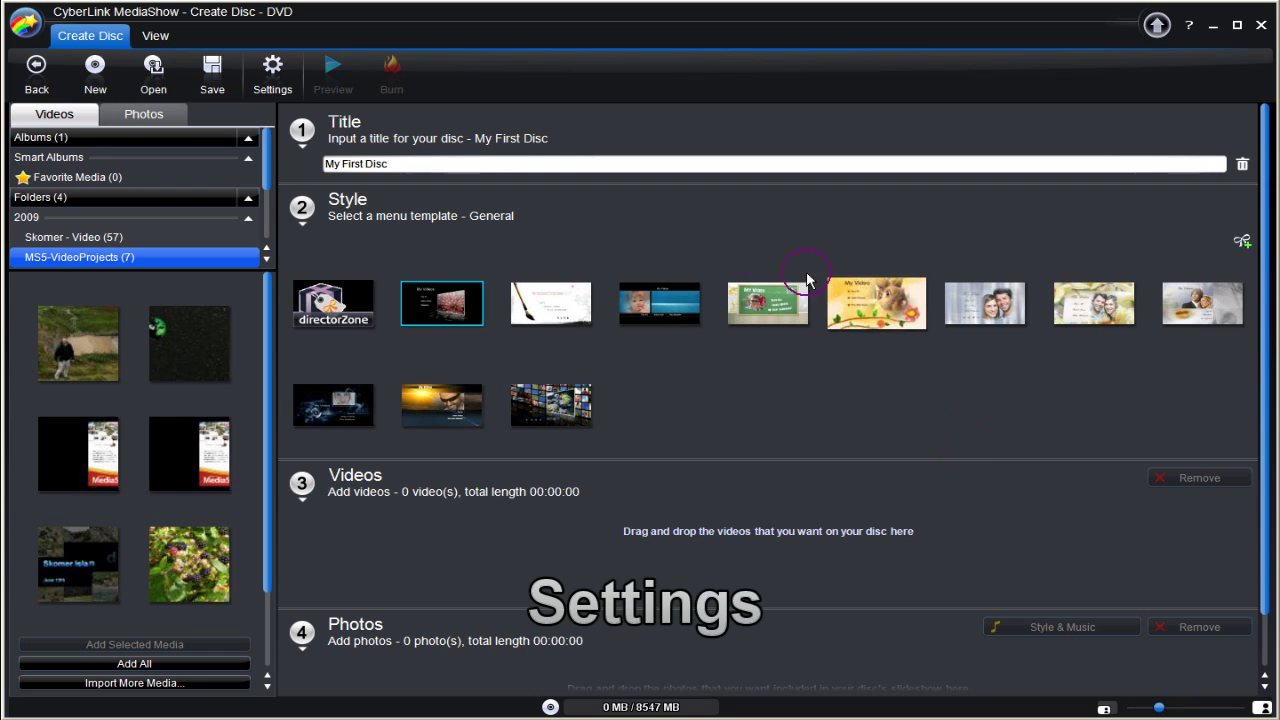
Set the disc aspect ratio to 16:9, keeping PAL, Dolby Digital and Best Quality settings
{"action": "left_click", "coordinate": [281, 87]}
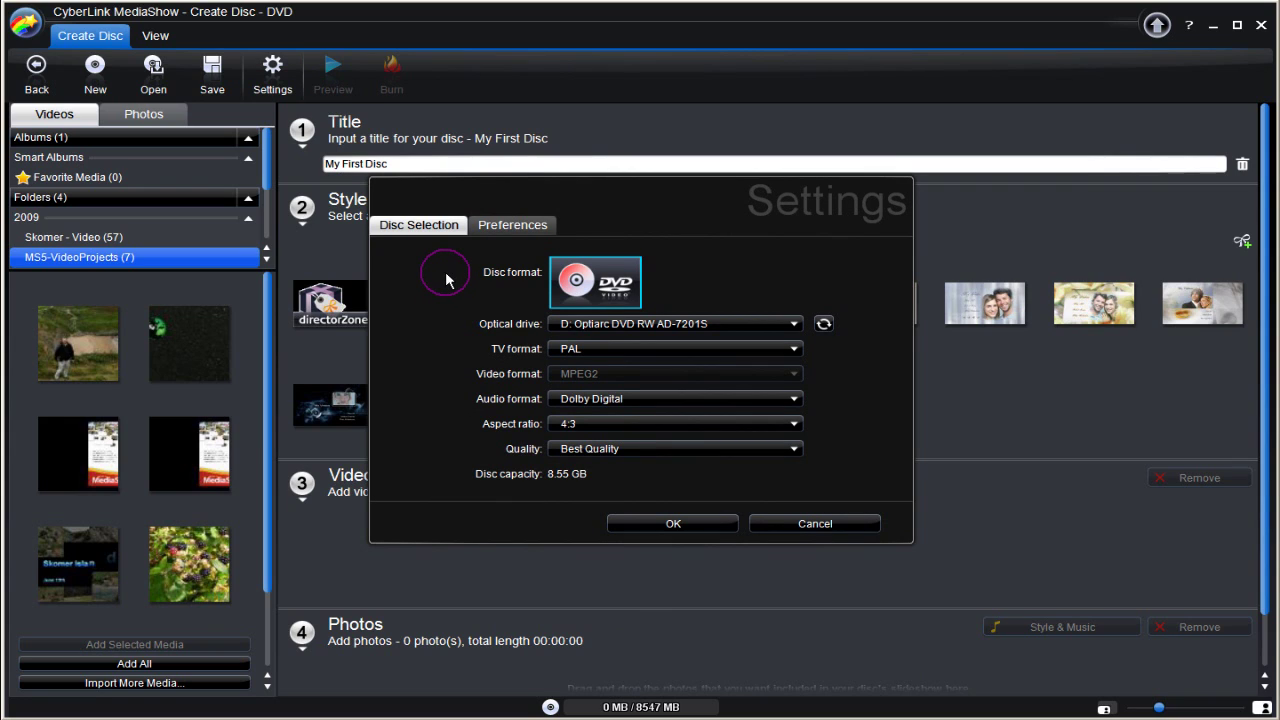
{"action": "left_click", "coordinate": [796, 430]}
{"action": "left_click", "coordinate": [585, 472]}
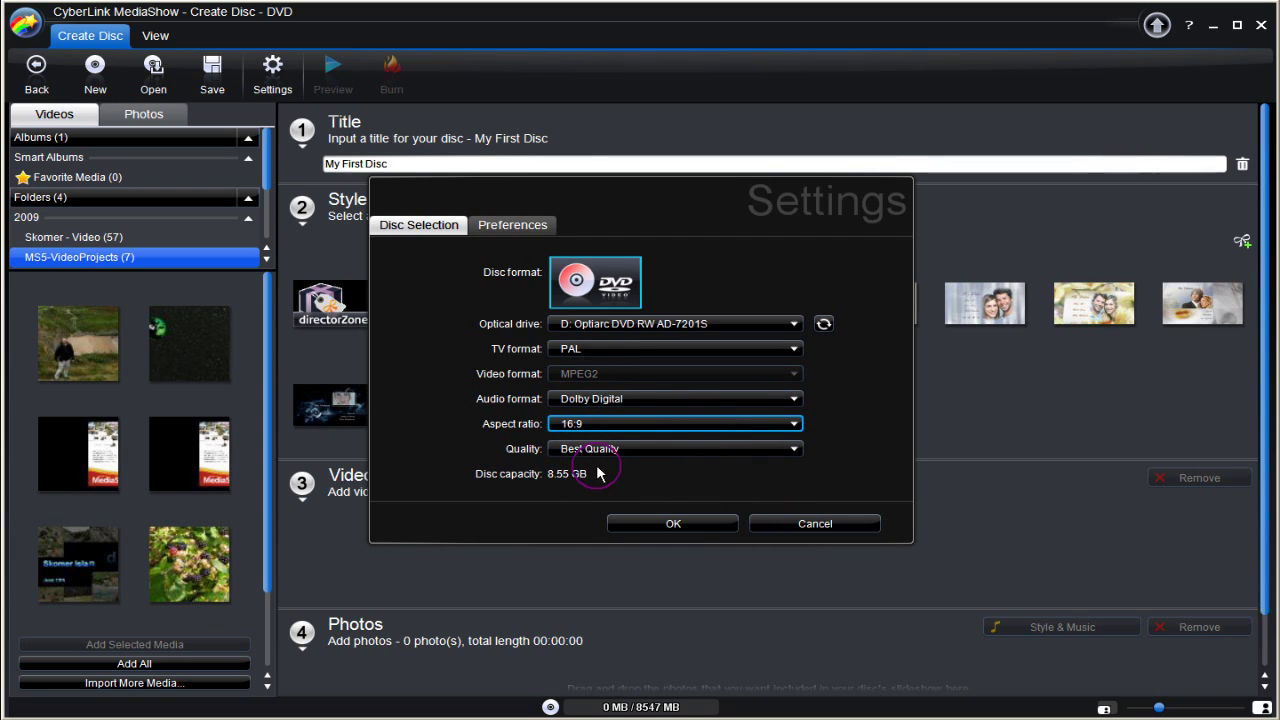
{"action": "left_click", "coordinate": [511, 228]}
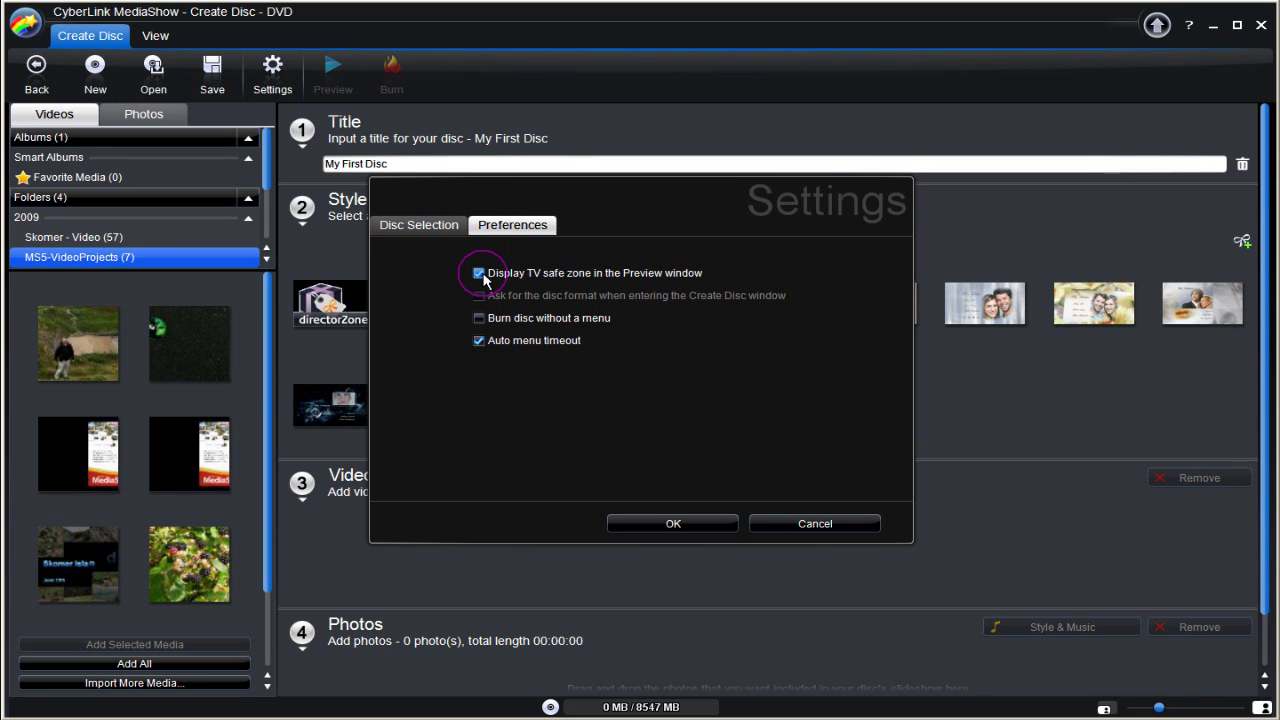
{"action": "left_click", "coordinate": [665, 524]}
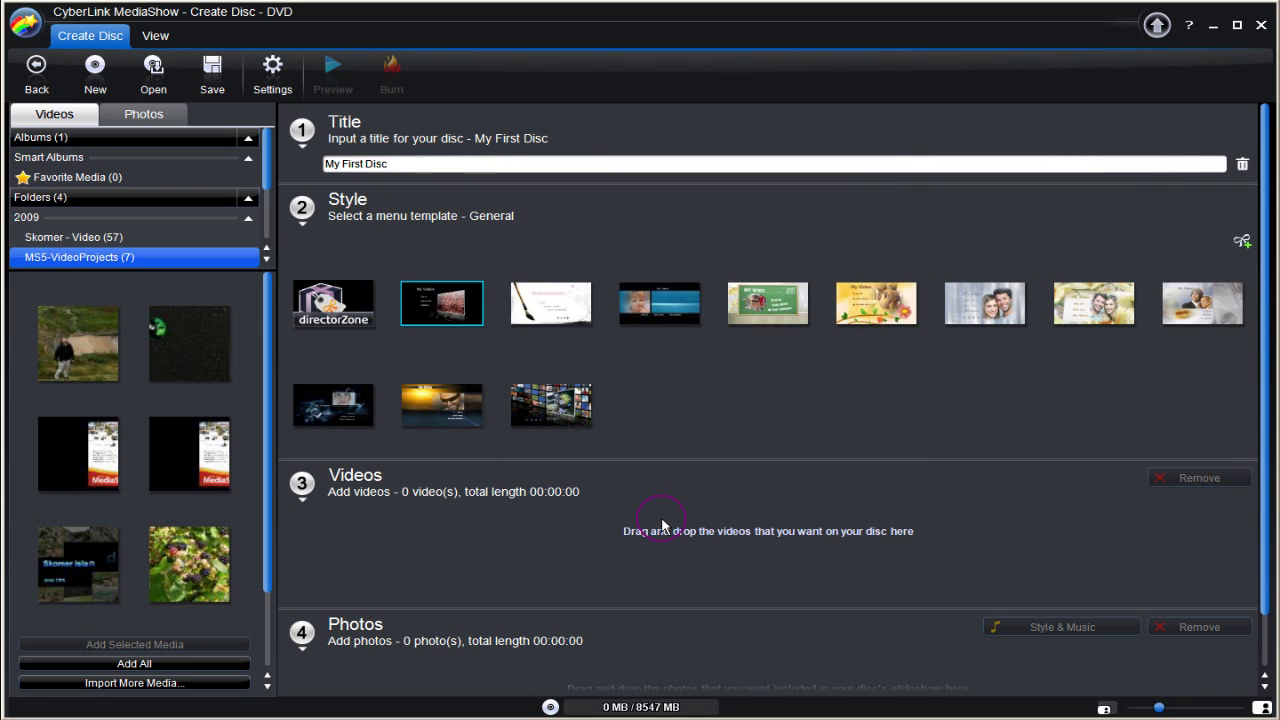
Replace the disc title 'My First Disc' with 'MS5 DVD'
{"action": "left_click", "coordinate": [390, 163]}
{"action": "left_click", "coordinate": [331, 166]}
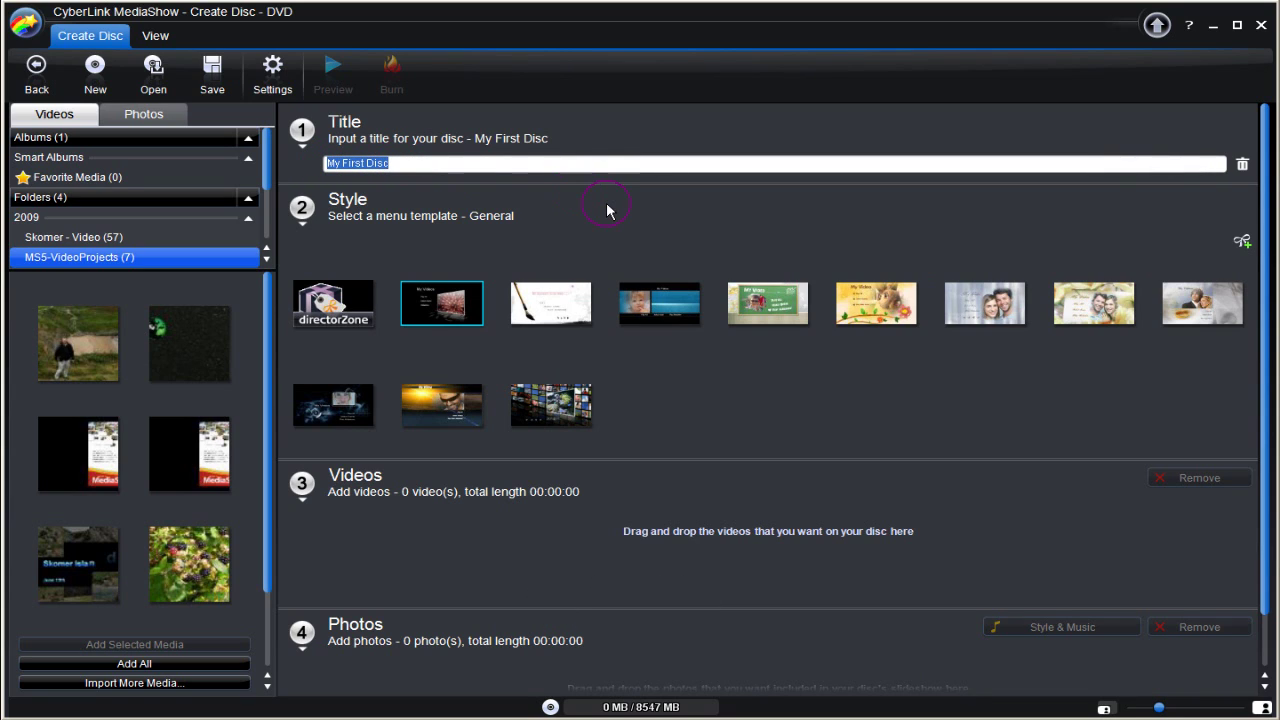
{"action": "type", "text": "M"}
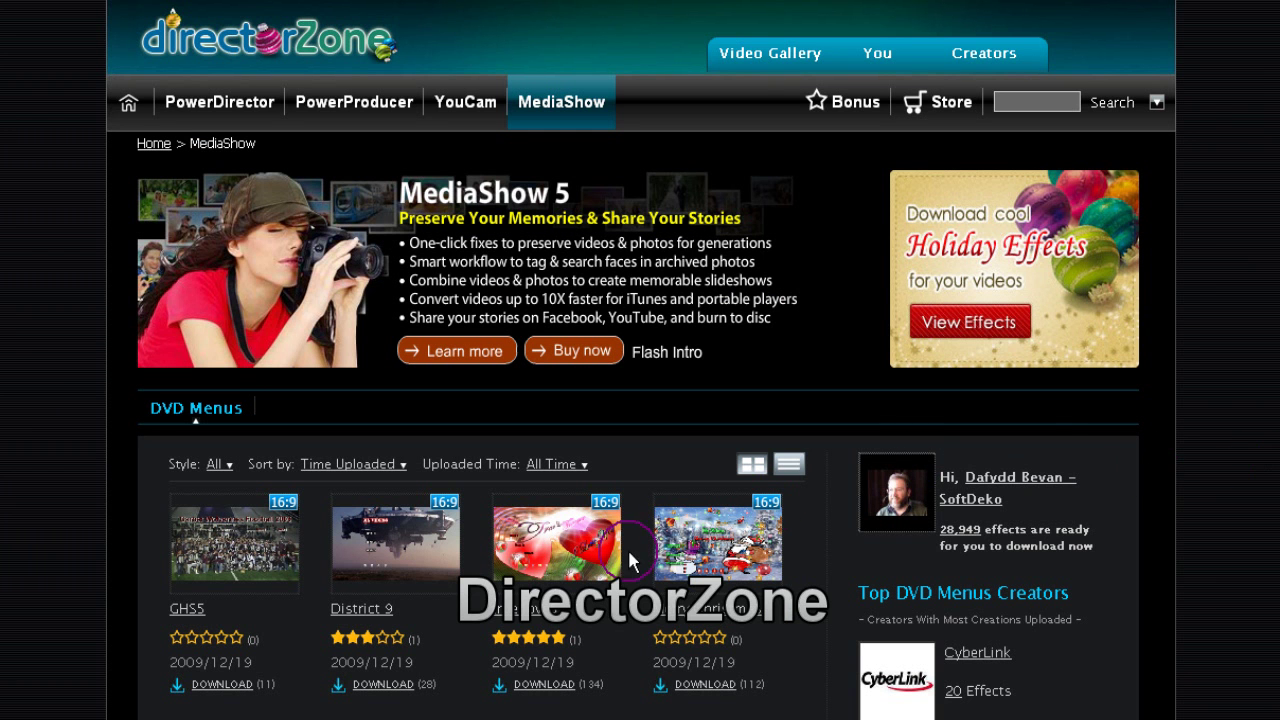
{"action": "scroll", "coordinate": [640, 360], "scroll_direction": "down", "scroll_amount": 3}
{"action": "scroll", "coordinate": [640, 360], "scroll_direction": "down", "scroll_amount": 4}
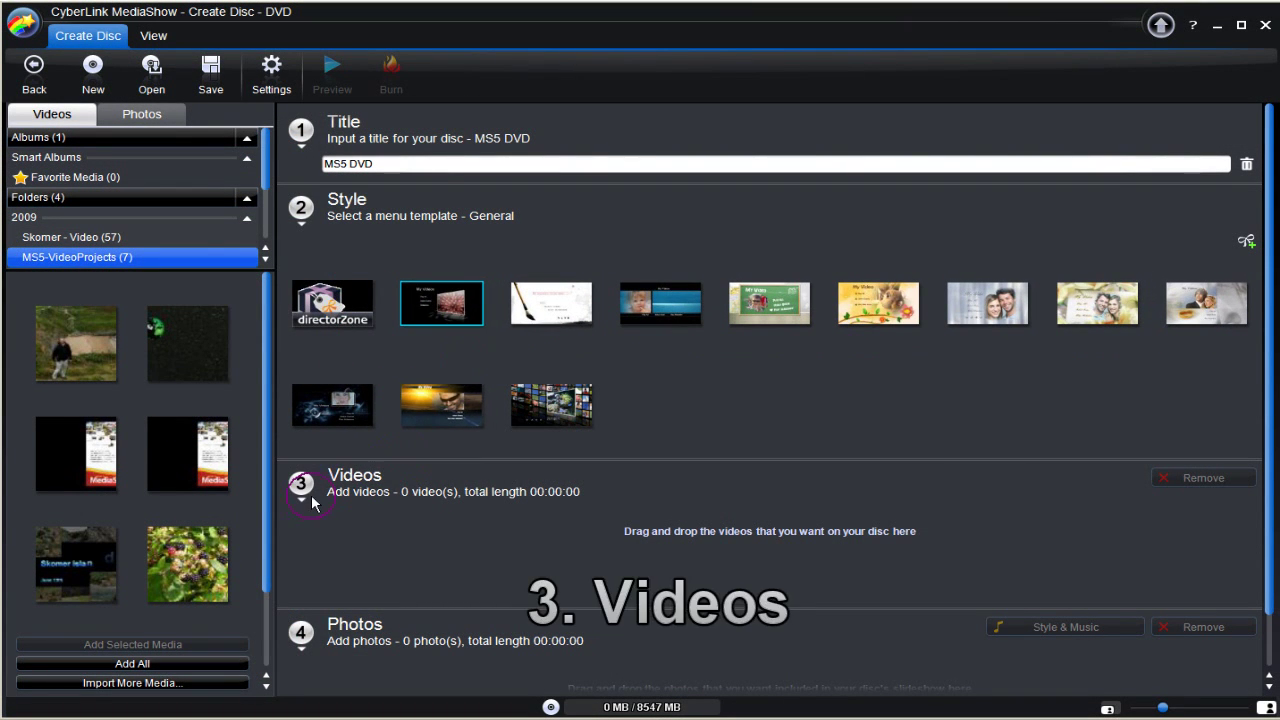
Add the six library videos to the disc, placing the MS5 clips first and blackberries third
{"action": "left_click", "coordinate": [350, 492]}
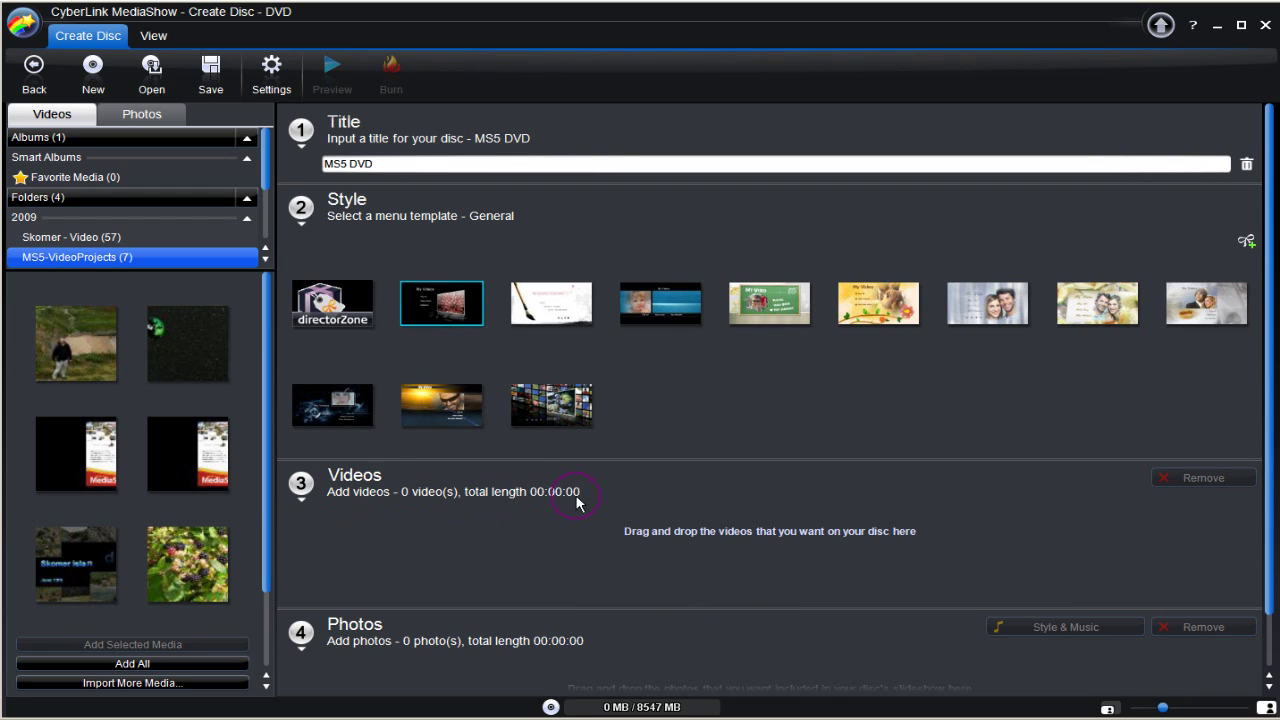
{"action": "left_click_drag", "start_coordinate": [16, 283], "coordinate": [250, 630]}
{"action": "left_click_drag", "start_coordinate": [177, 457], "coordinate": [872, 555]}
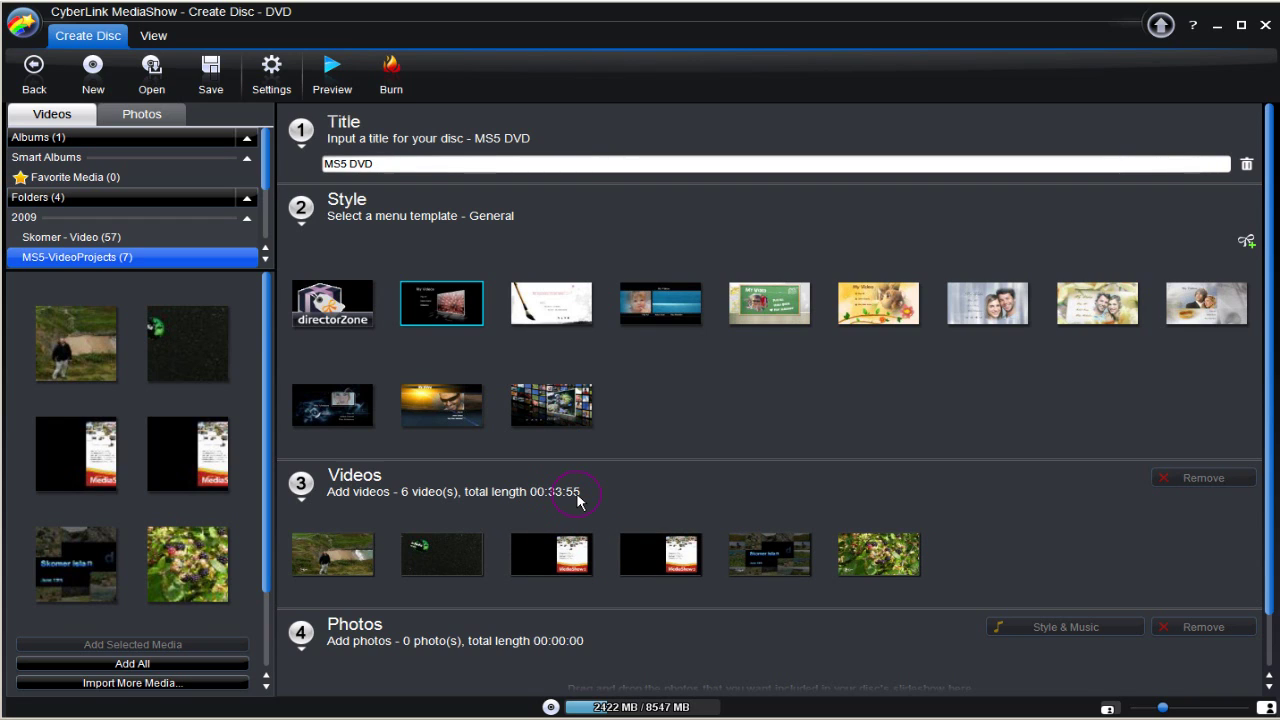
{"action": "left_click_drag", "start_coordinate": [560, 555], "coordinate": [412, 560]}
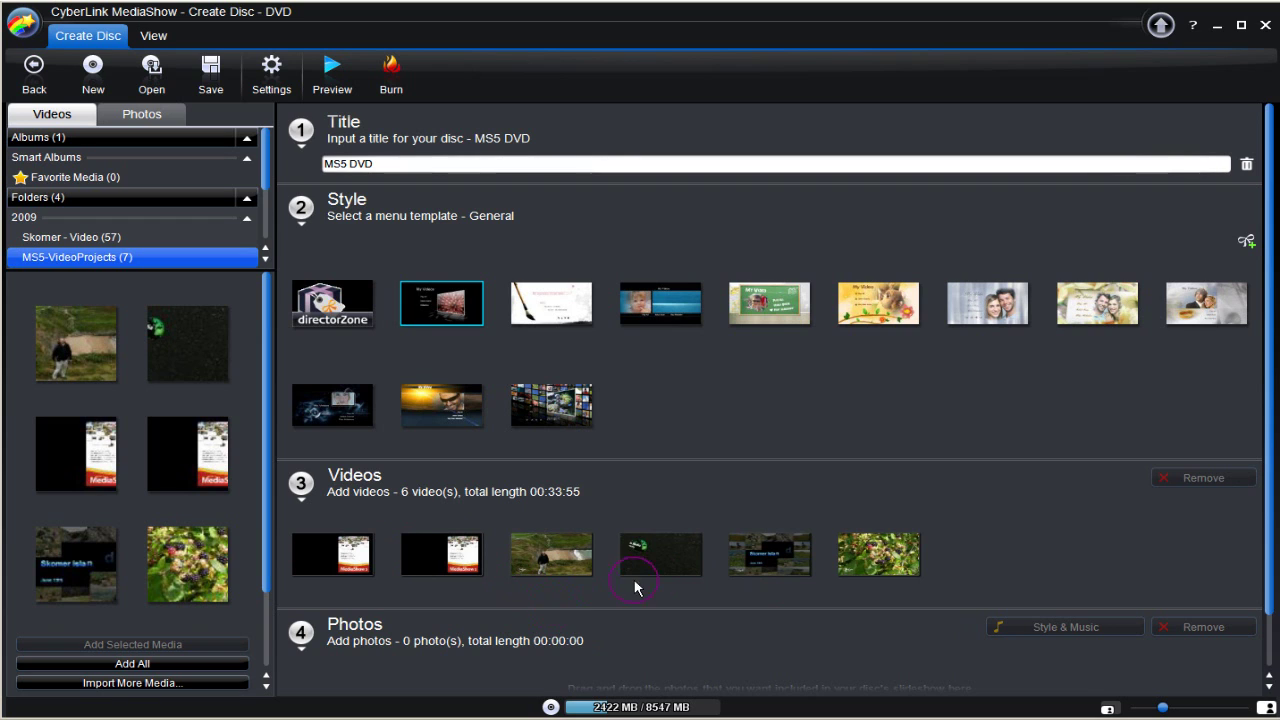
{"action": "left_click_drag", "start_coordinate": [878, 553], "coordinate": [510, 556]}
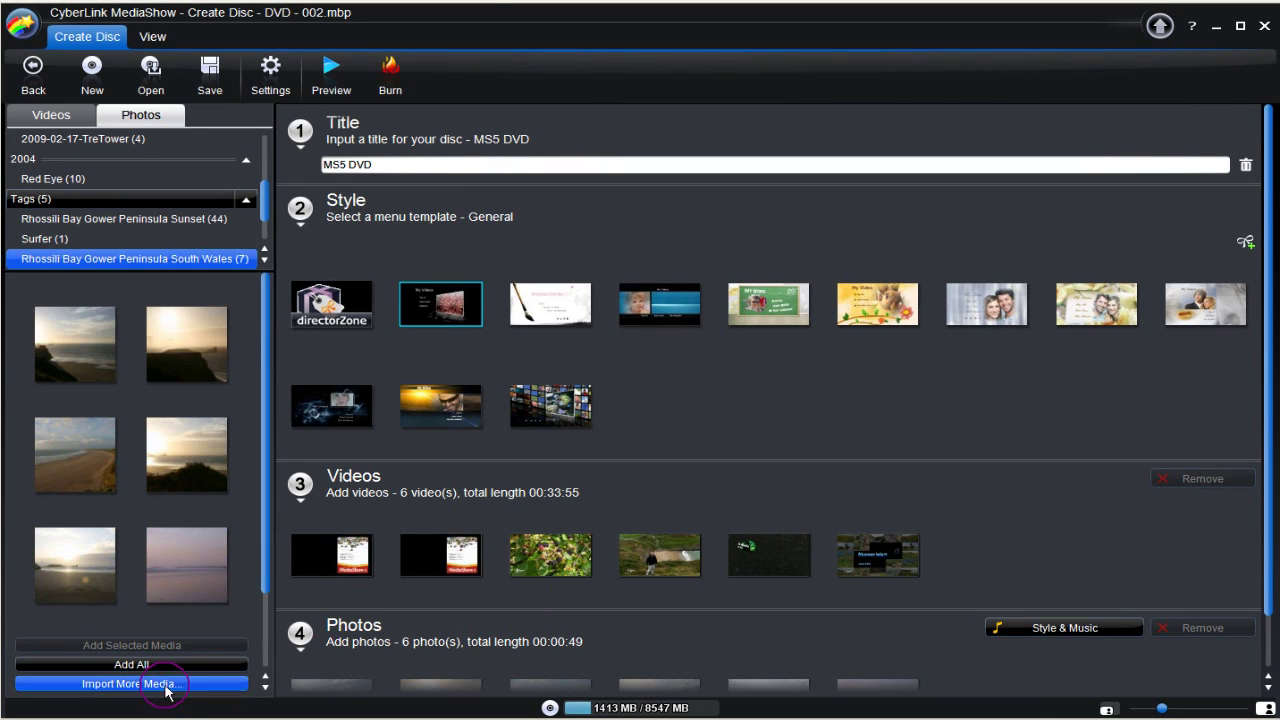
{"action": "left_click", "coordinate": [166, 684]}
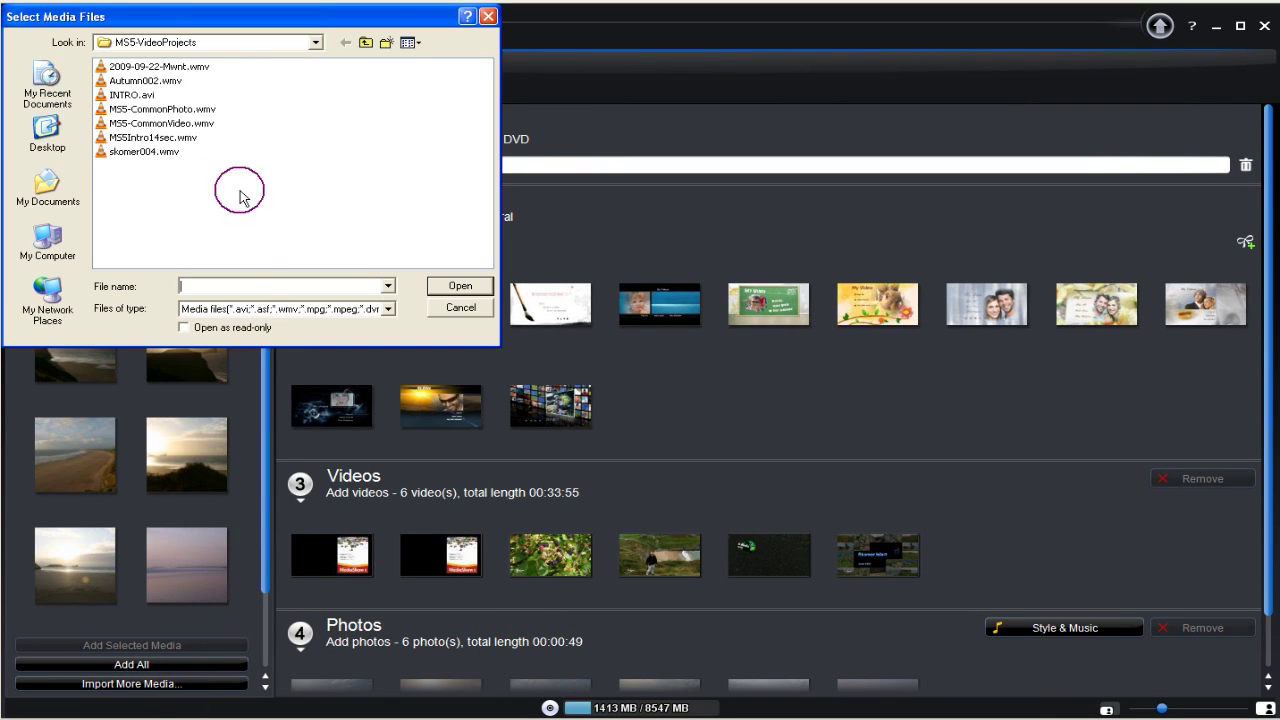
{"action": "left_click", "coordinate": [170, 144]}
{"action": "left_click", "coordinate": [460, 286]}
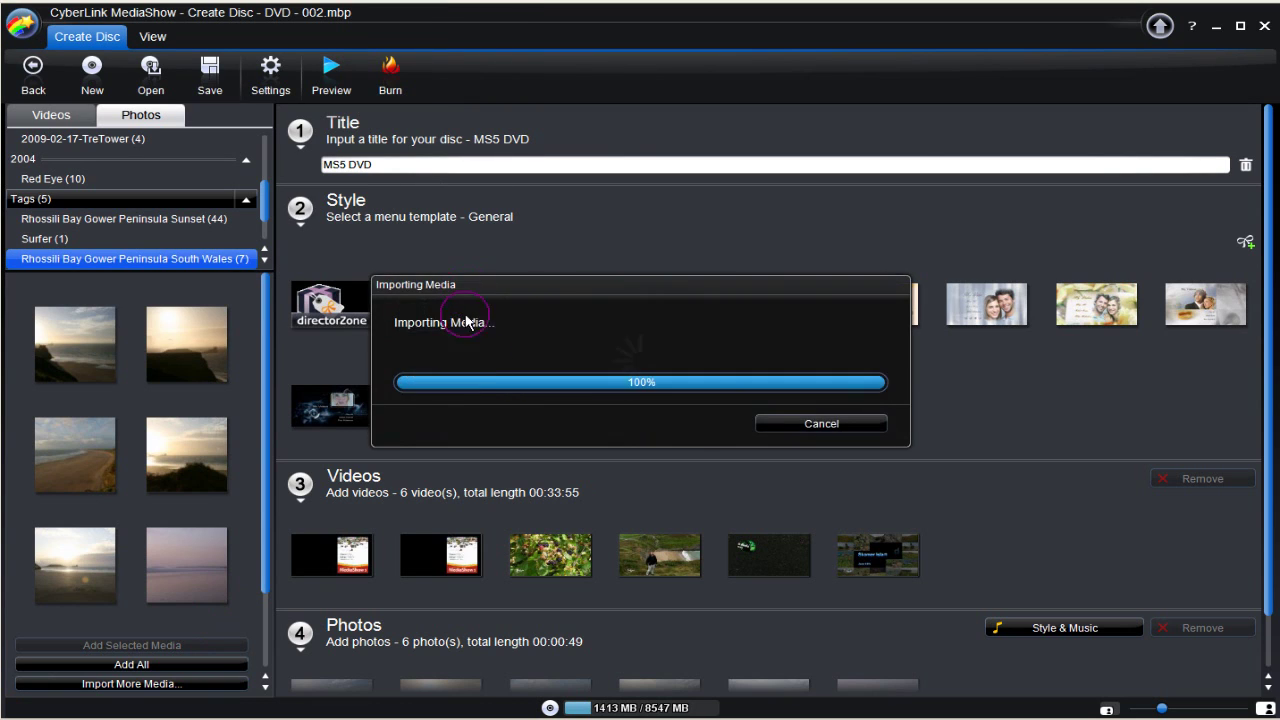
{"action": "left_click", "coordinate": [1003, 570]}
{"action": "right_click", "coordinate": [1003, 570]}
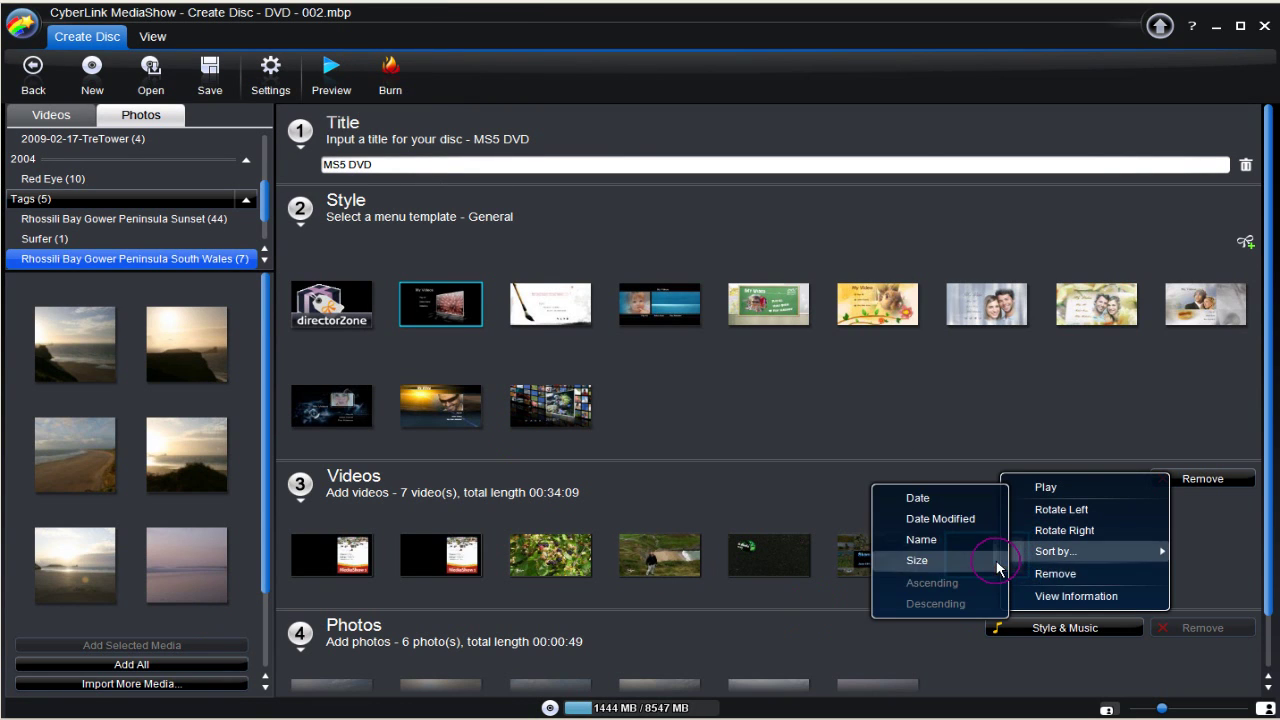
{"action": "left_click", "coordinate": [1055, 574]}
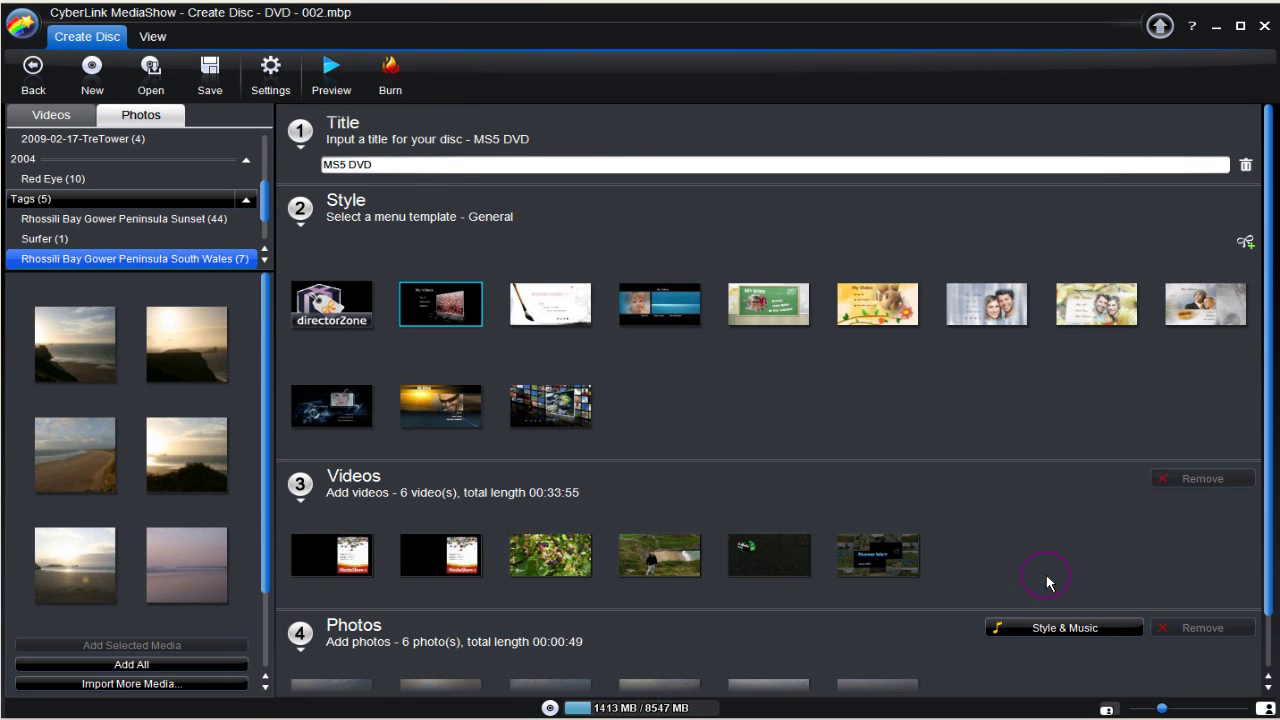
{"action": "right_click", "coordinate": [901, 583]}
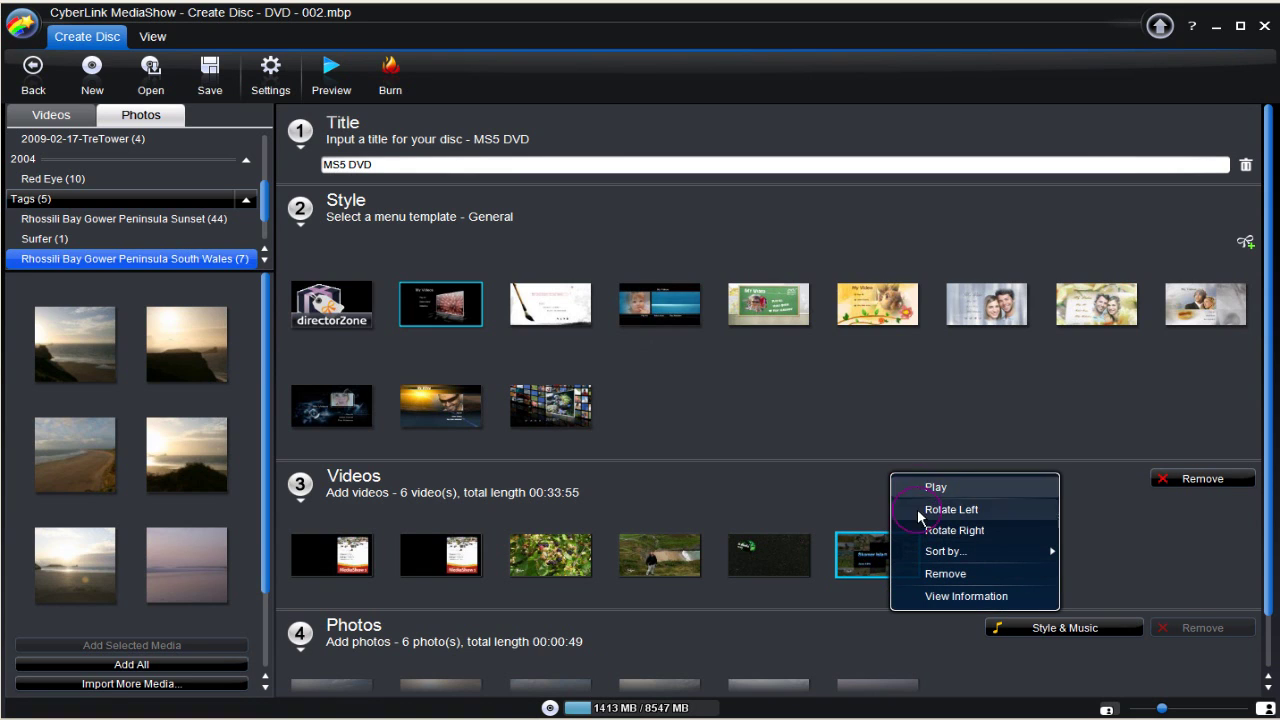
{"action": "left_click", "coordinate": [919, 543]}
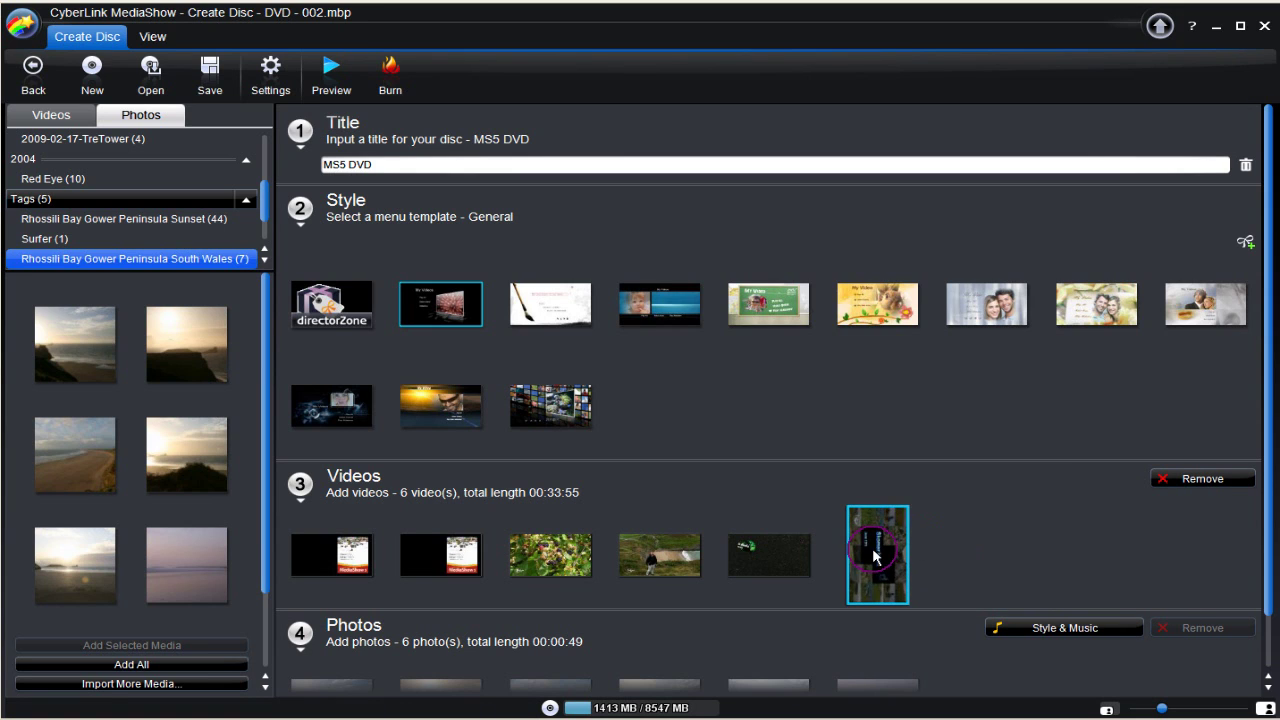
{"action": "right_click", "coordinate": [880, 556]}
{"action": "left_click", "coordinate": [908, 518]}
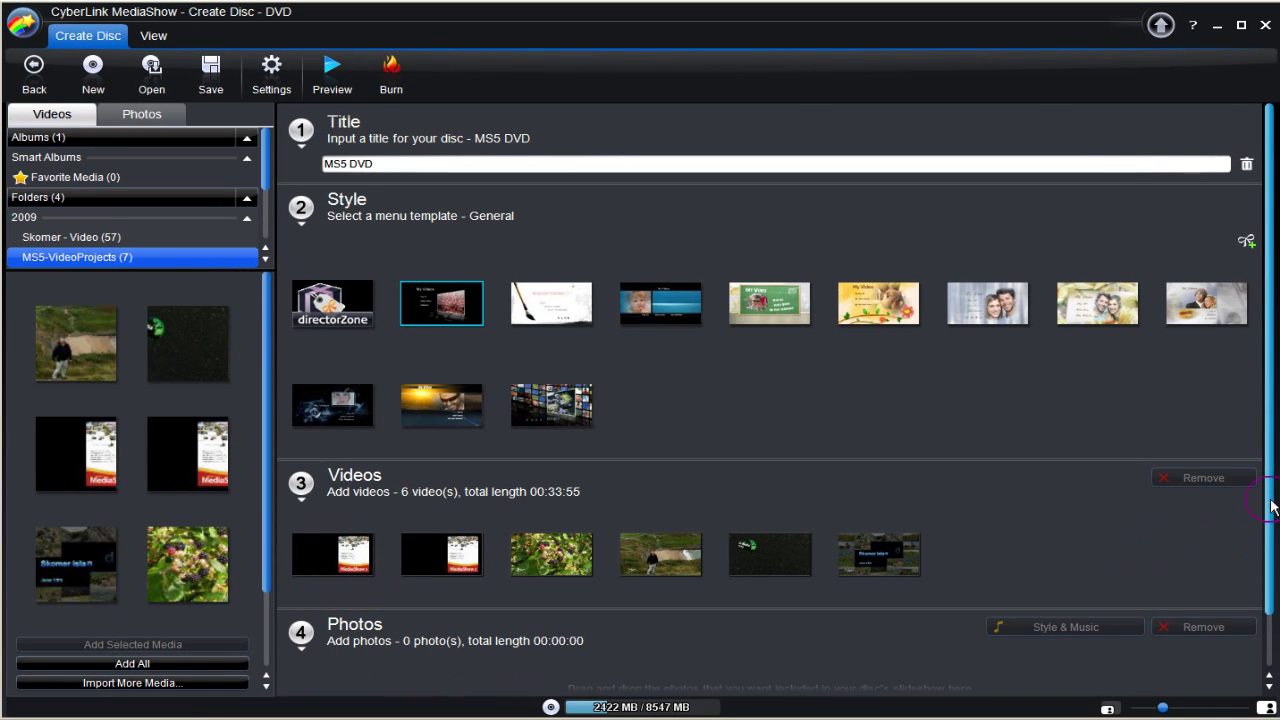
Add the six Rhossili Bay photos from the Photos library to the slideshow
{"action": "scroll", "coordinate": [1272, 562], "scroll_direction": "down", "scroll_amount": 1}
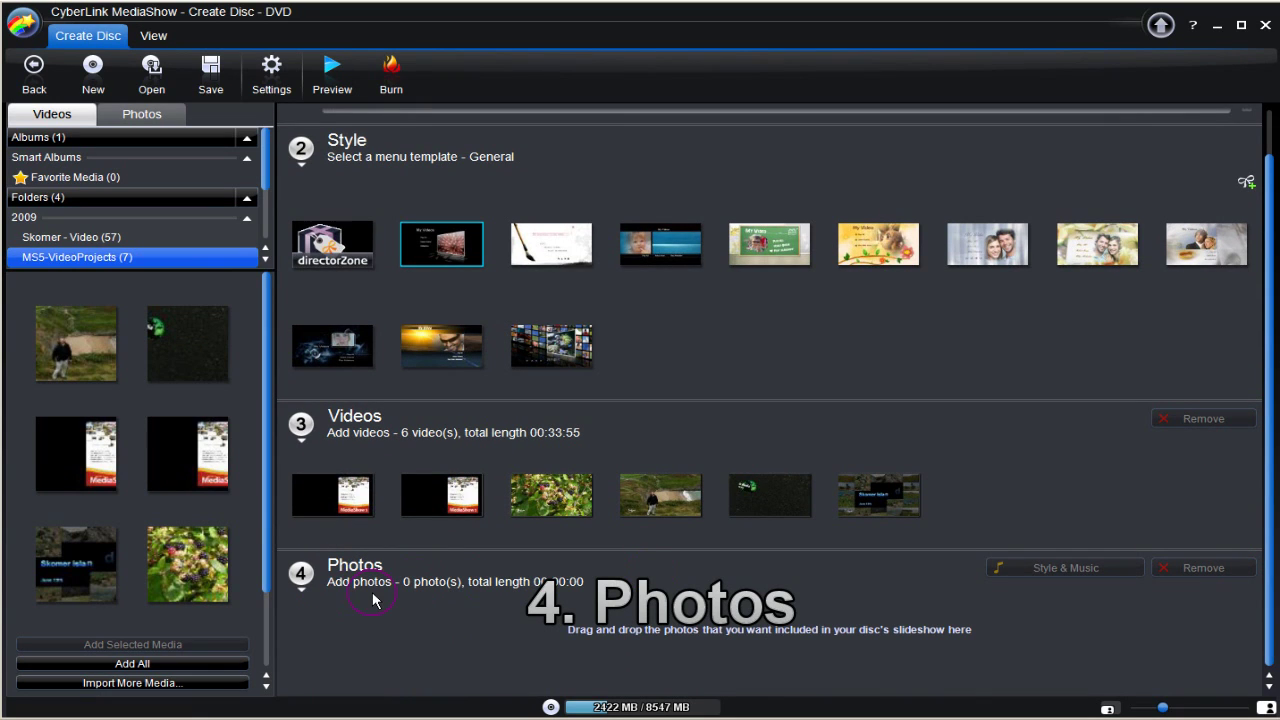
{"action": "left_click", "coordinate": [162, 116]}
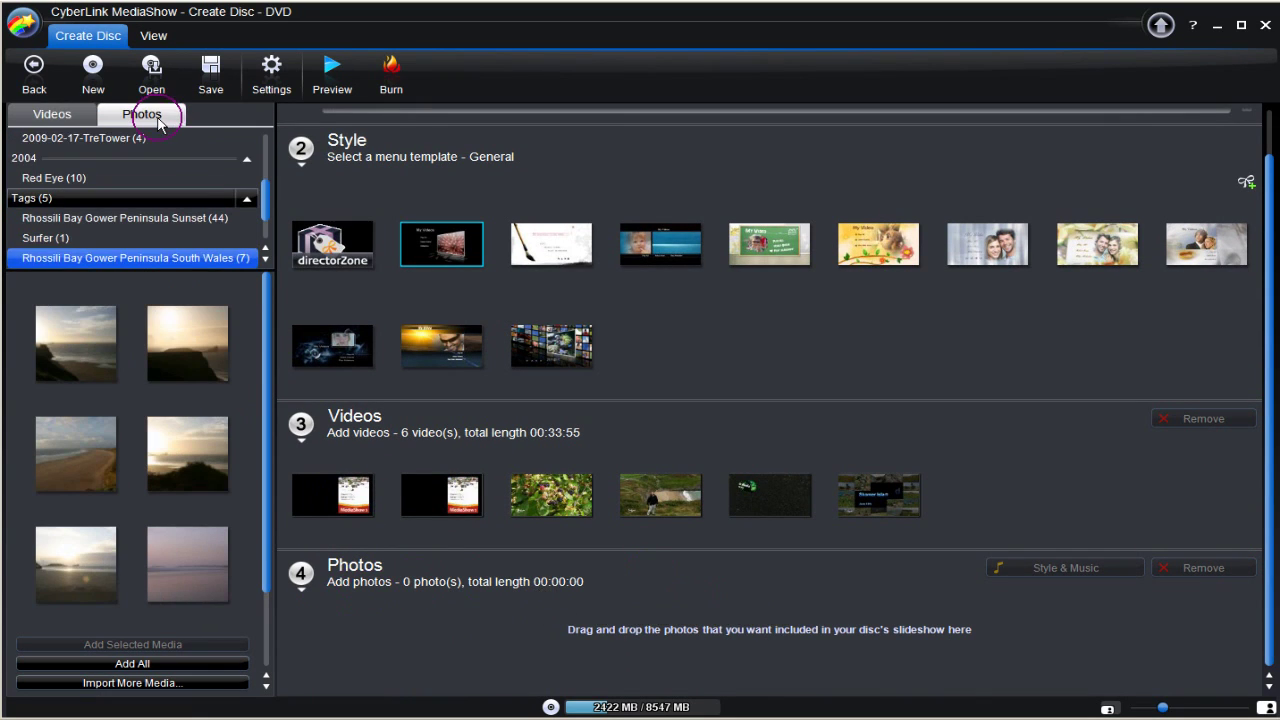
{"action": "left_click", "coordinate": [60, 348]}
{"action": "left_click_drag", "start_coordinate": [60, 350], "coordinate": [705, 632]}
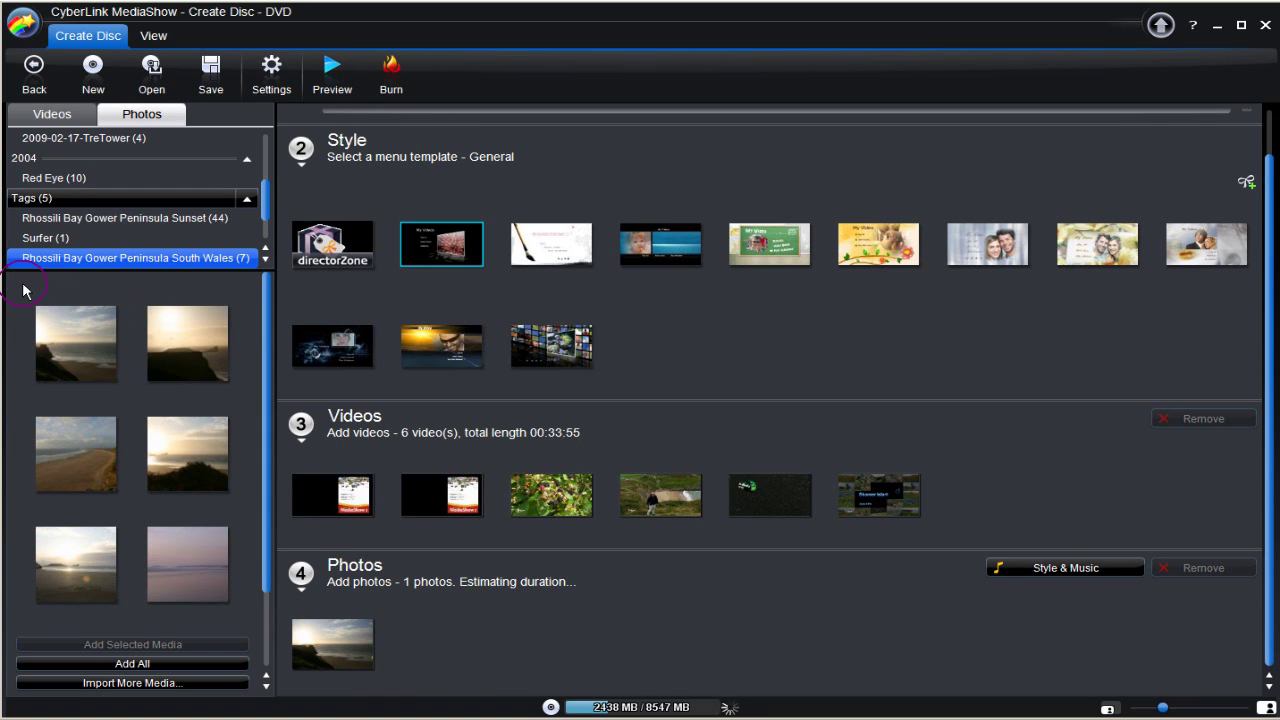
{"action": "left_click_drag", "start_coordinate": [29, 286], "coordinate": [245, 630]}
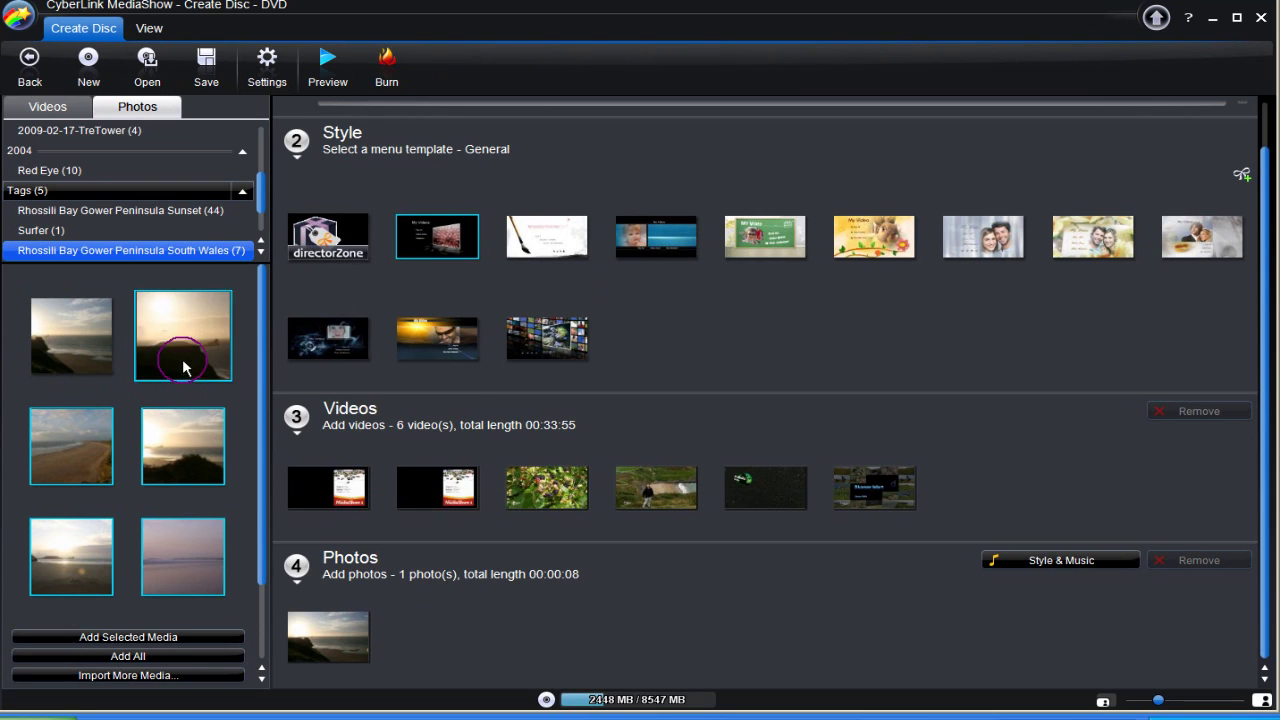
{"action": "left_click_drag", "start_coordinate": [187, 350], "coordinate": [590, 632]}
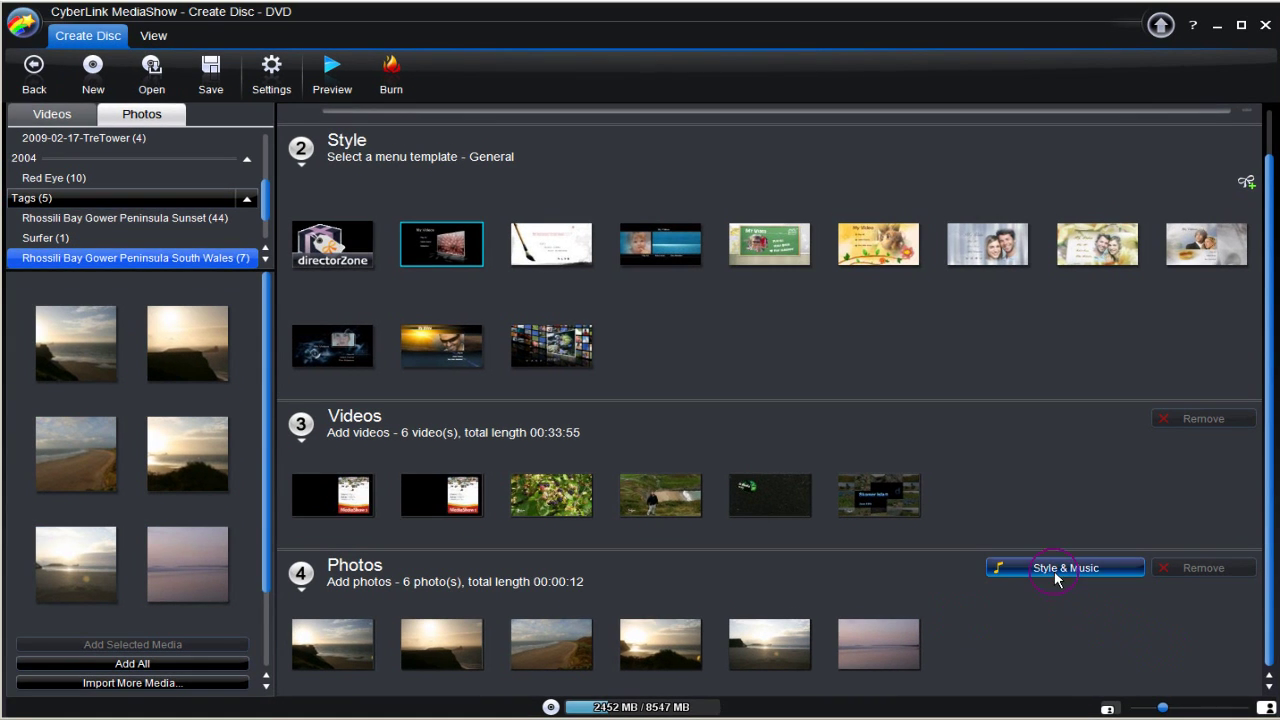
Keep the Cell style and add an opening page titled 'Rossili Bay' with the author's name
{"action": "left_click", "coordinate": [1051, 562]}
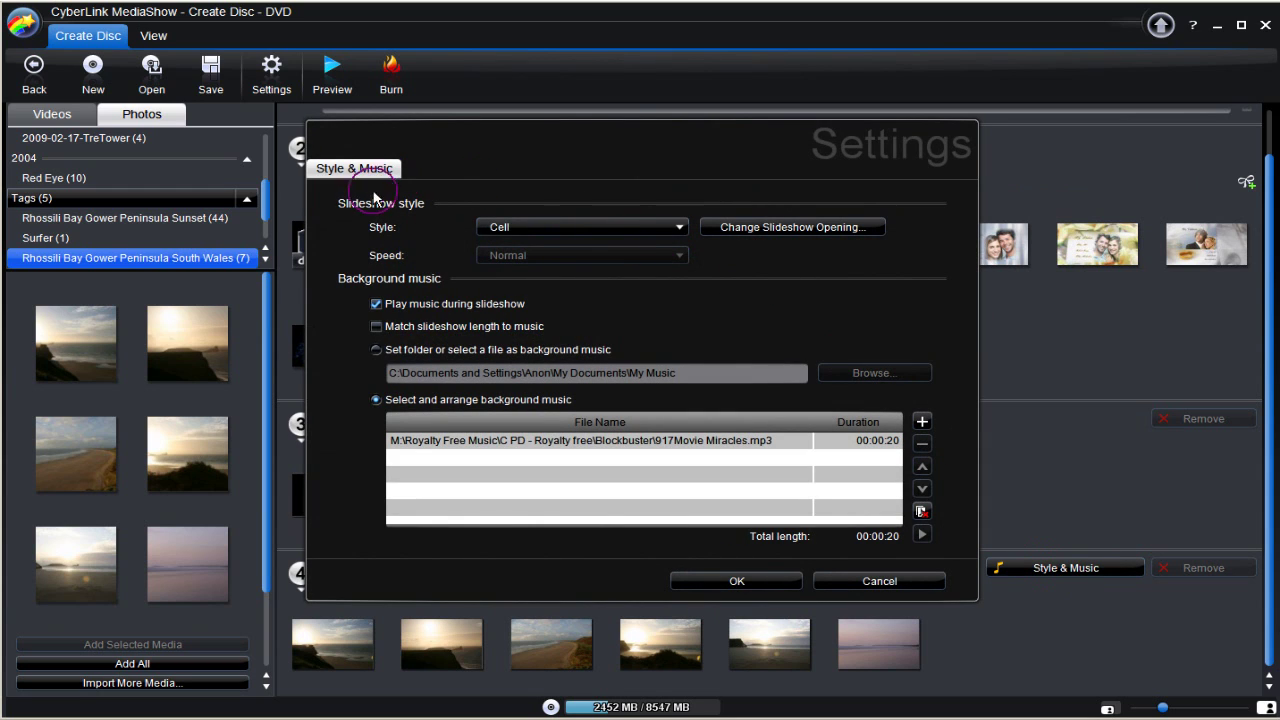
{"action": "left_click", "coordinate": [681, 231]}
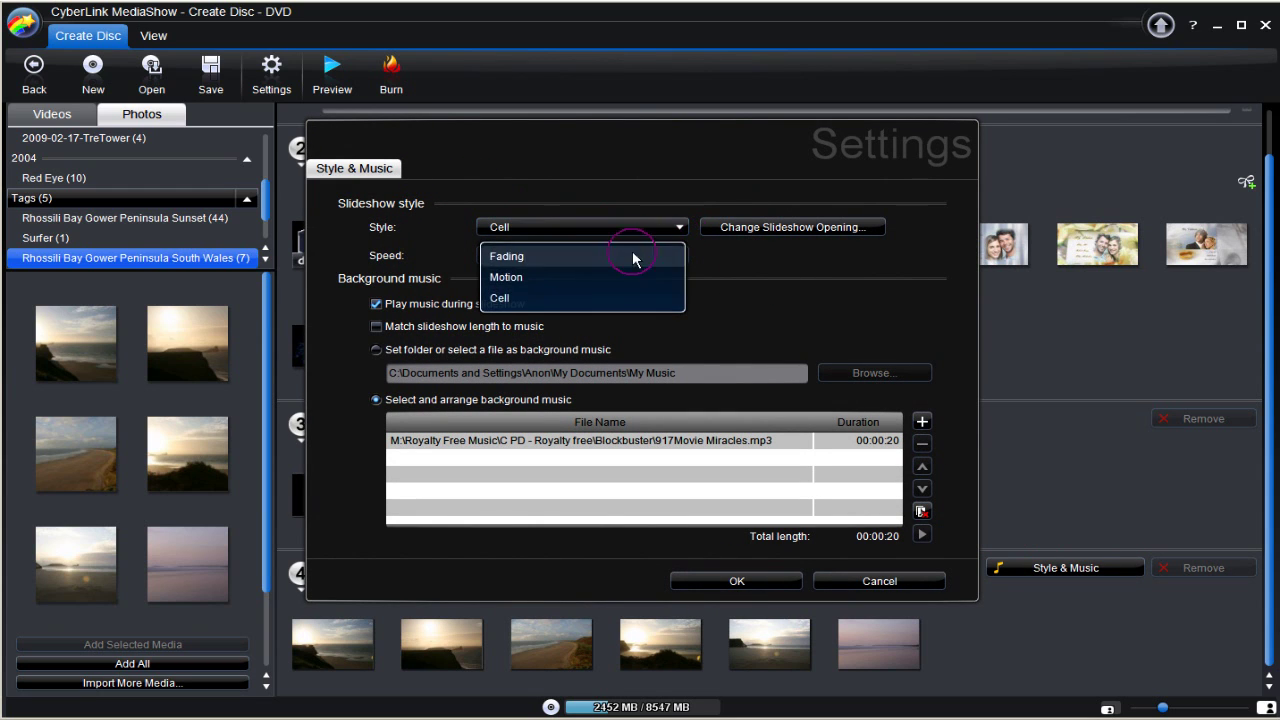
{"action": "left_click", "coordinate": [825, 254]}
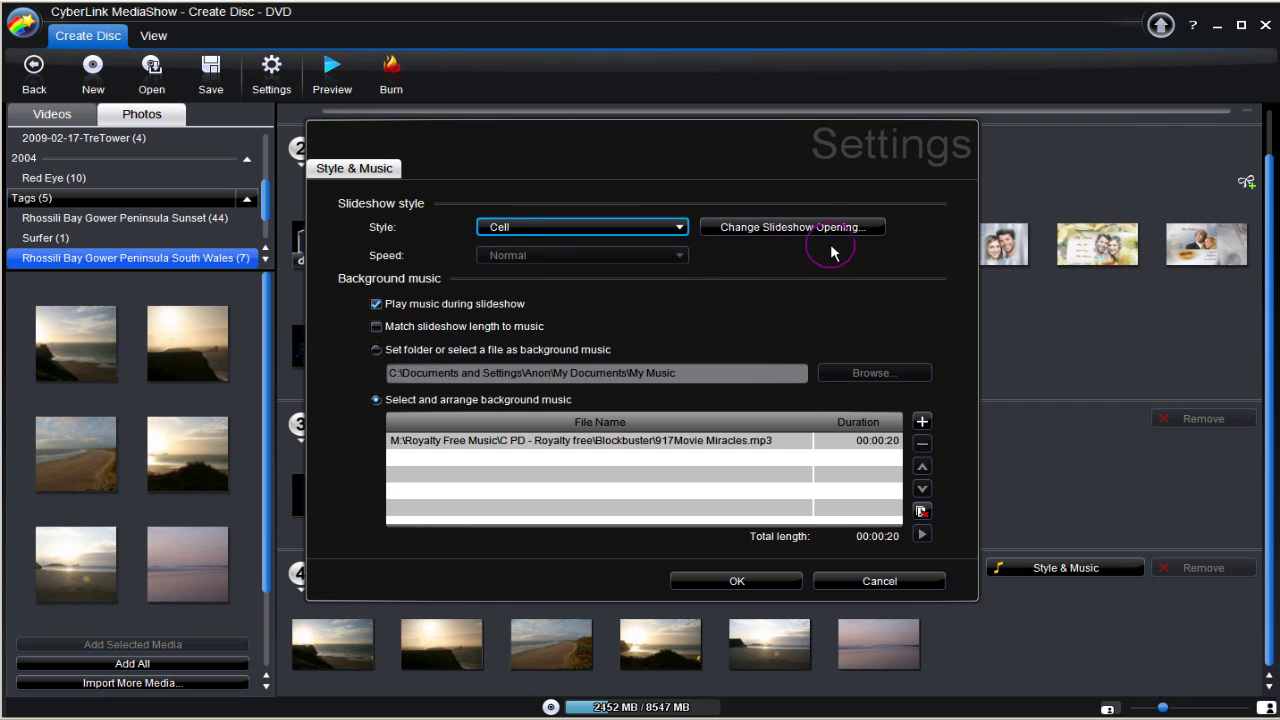
{"action": "left_click", "coordinate": [852, 230]}
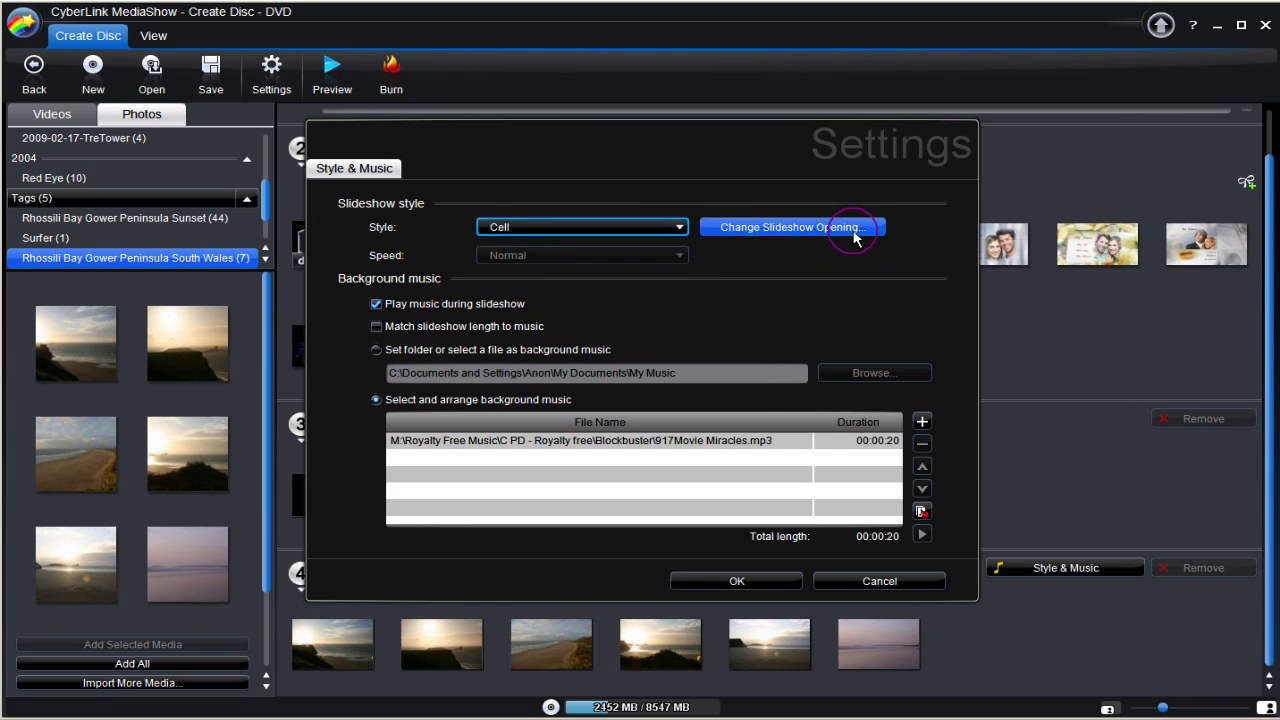
{"action": "left_click", "coordinate": [548, 375]}
{"action": "type", "text": "D"}
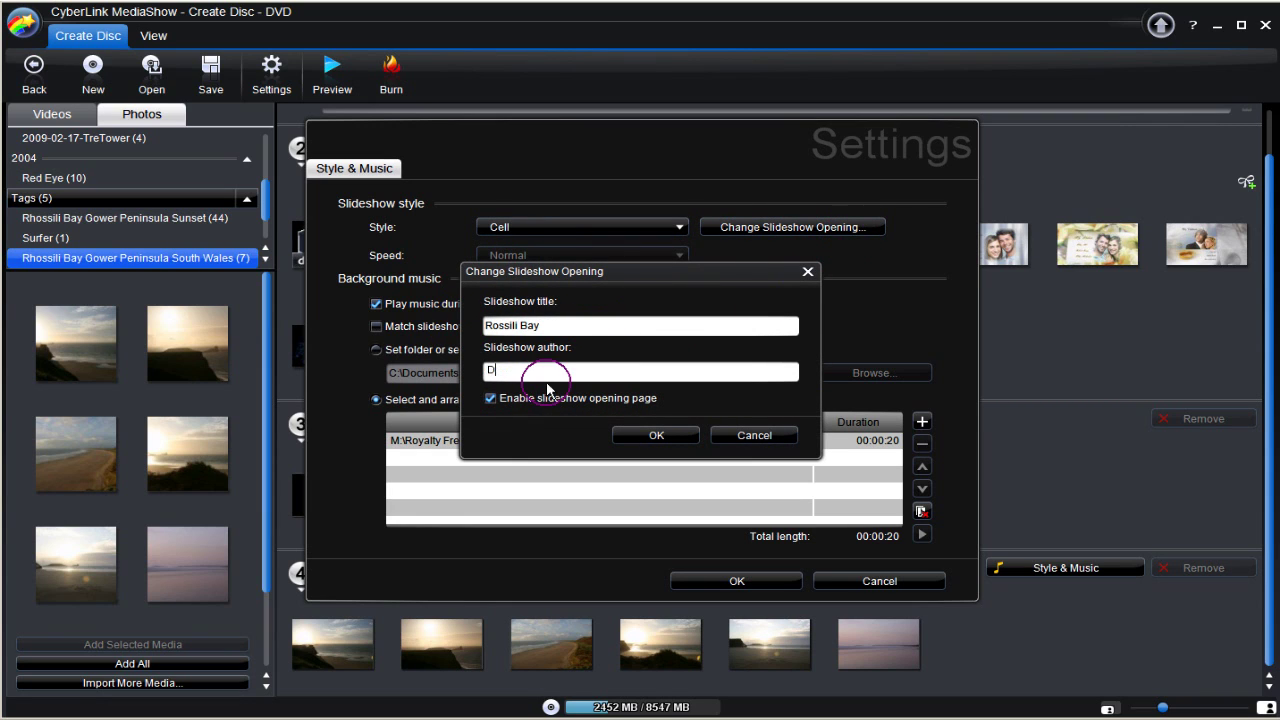
{"action": "type", "text": "afydd"}
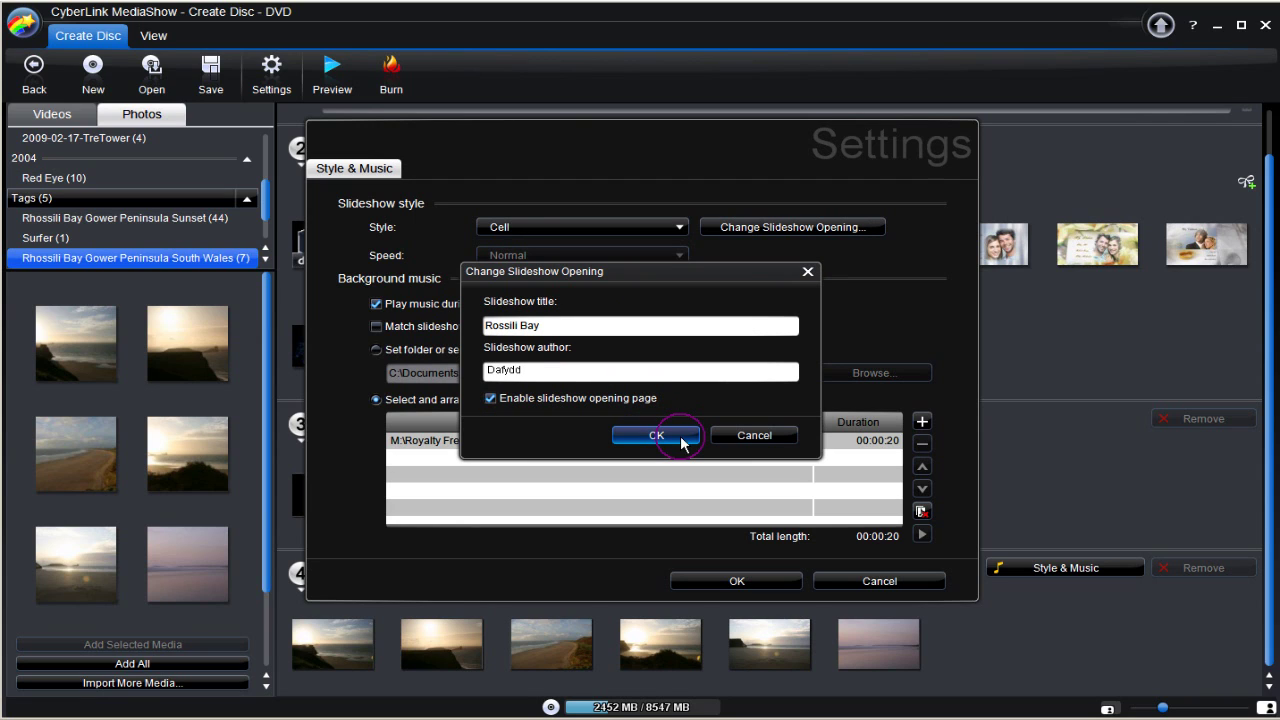
{"action": "left_click", "coordinate": [683, 440]}
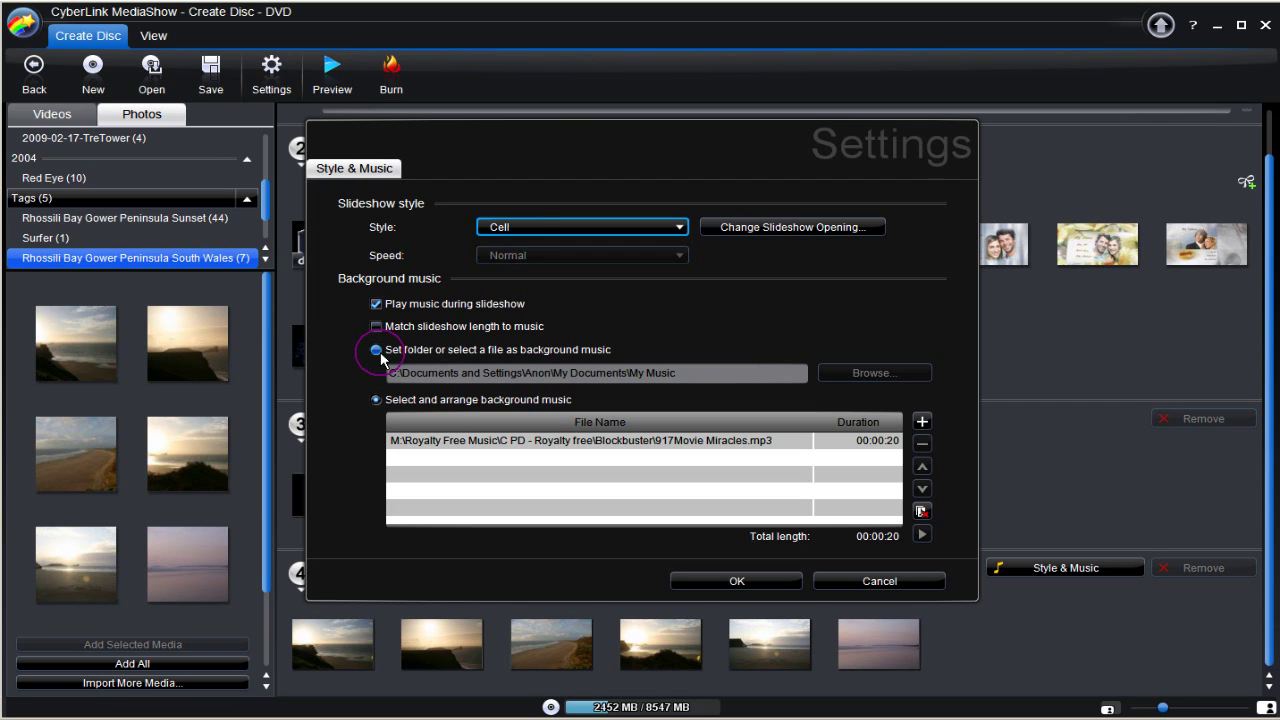
Keep 917Movie Miracles.mp3 as the arranged background music and apply the settings
{"action": "left_click", "coordinate": [377, 350]}
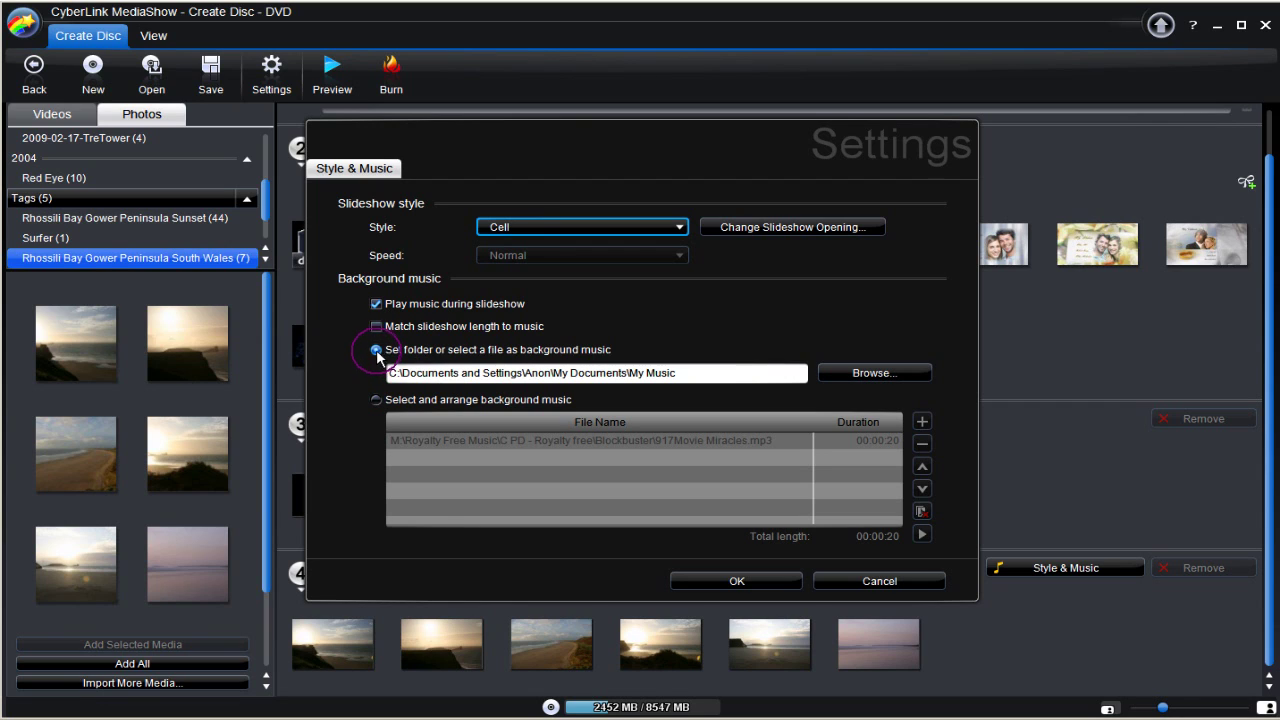
{"action": "left_click", "coordinate": [375, 401]}
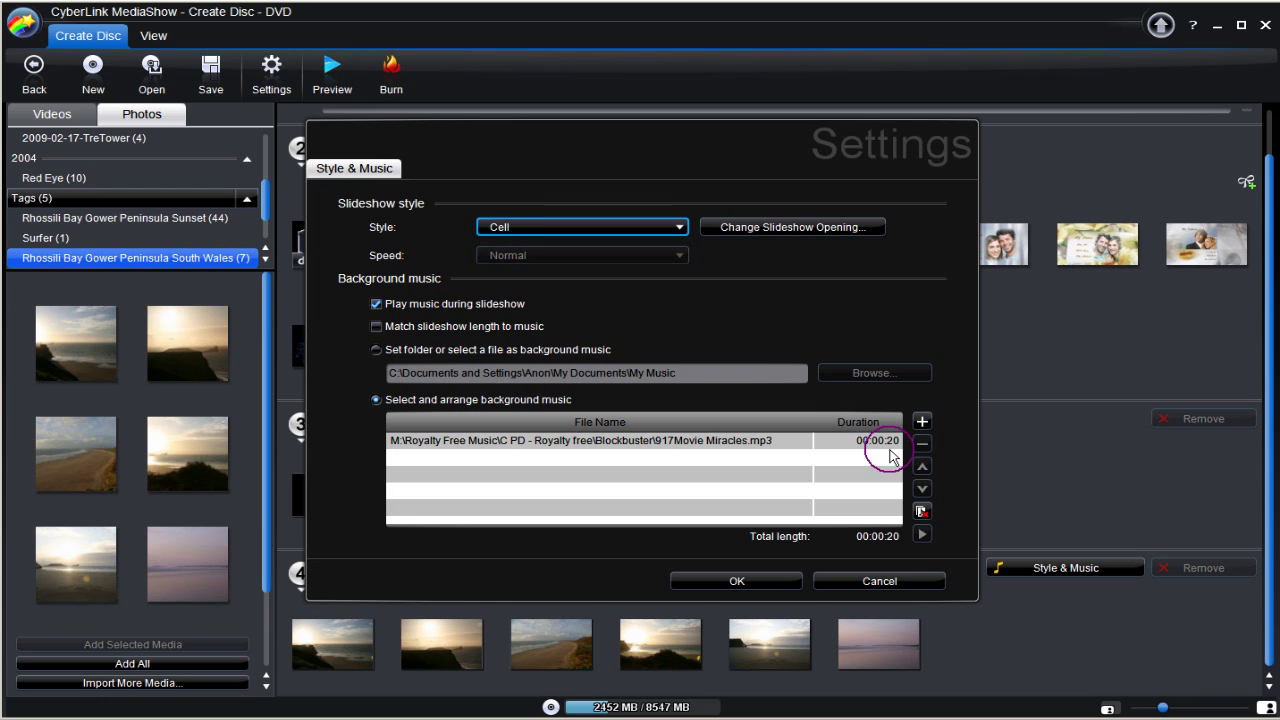
{"action": "left_click", "coordinate": [737, 585]}
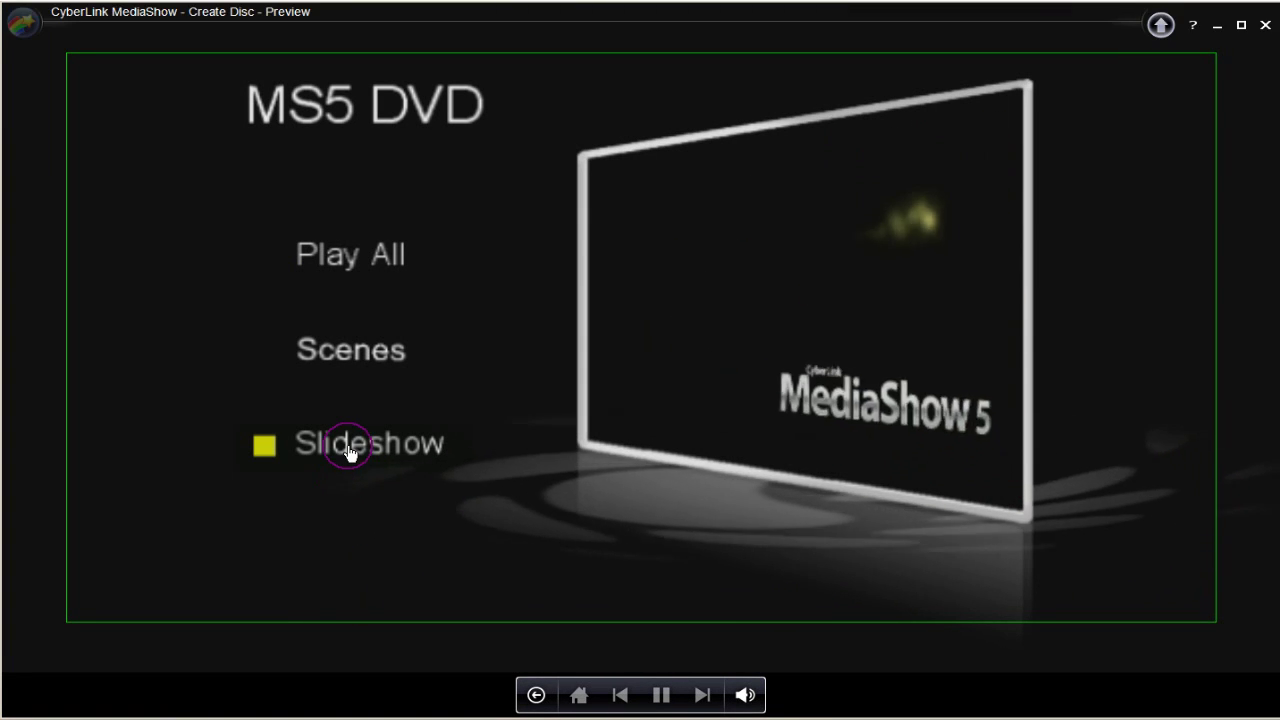
Preview the slideshow, then change its style to Motion (00:00:49) and replay it from the DVD menu
{"action": "left_click", "coordinate": [349, 448]}
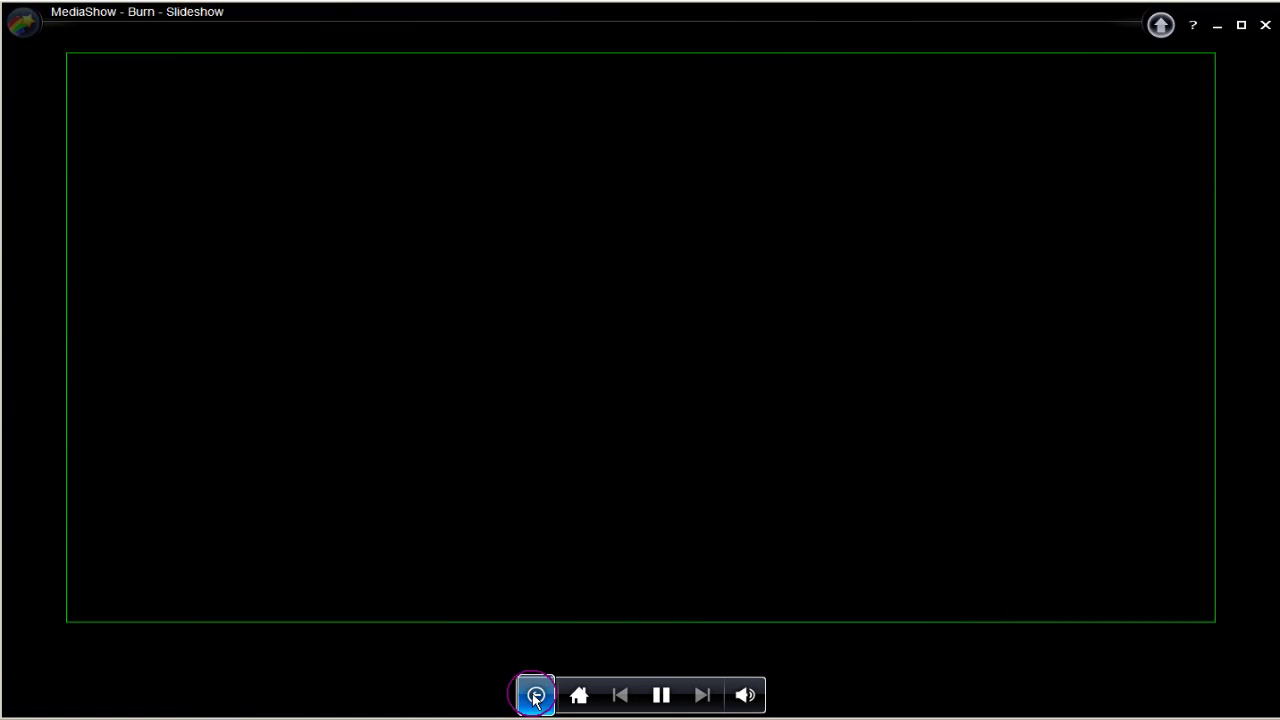
{"action": "left_click", "coordinate": [533, 694]}
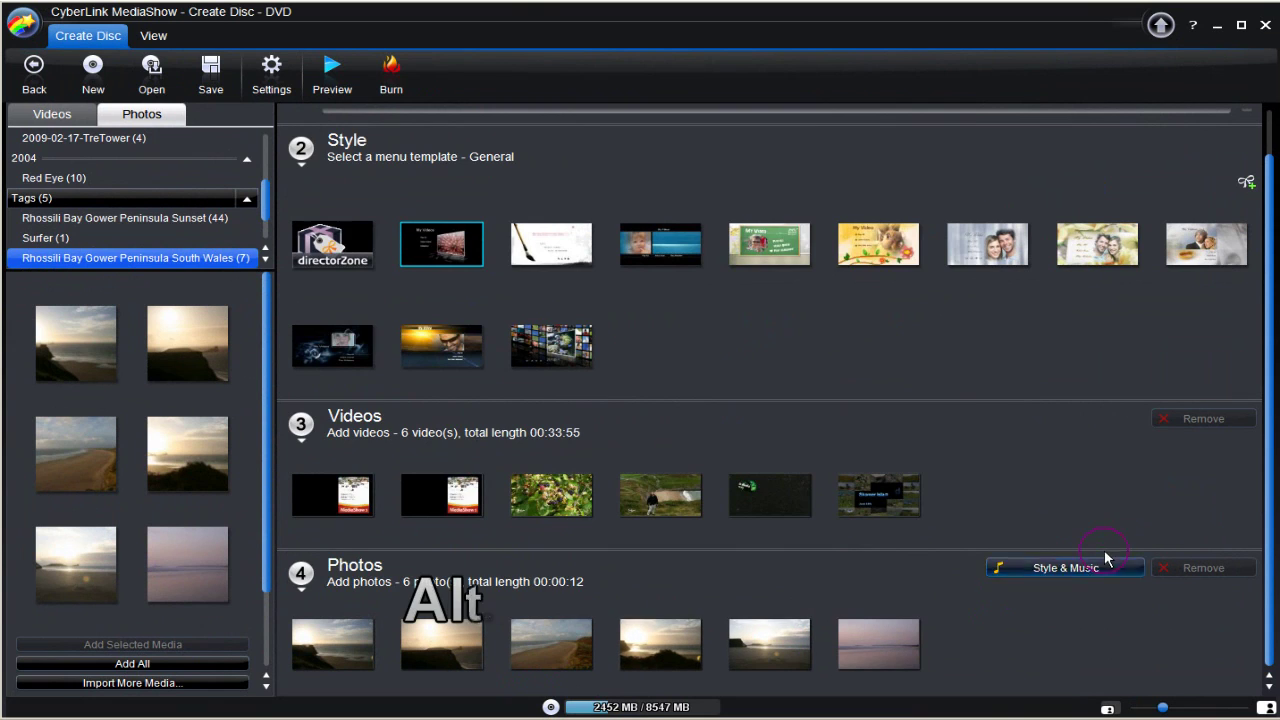
{"action": "left_click", "coordinate": [1105, 557]}
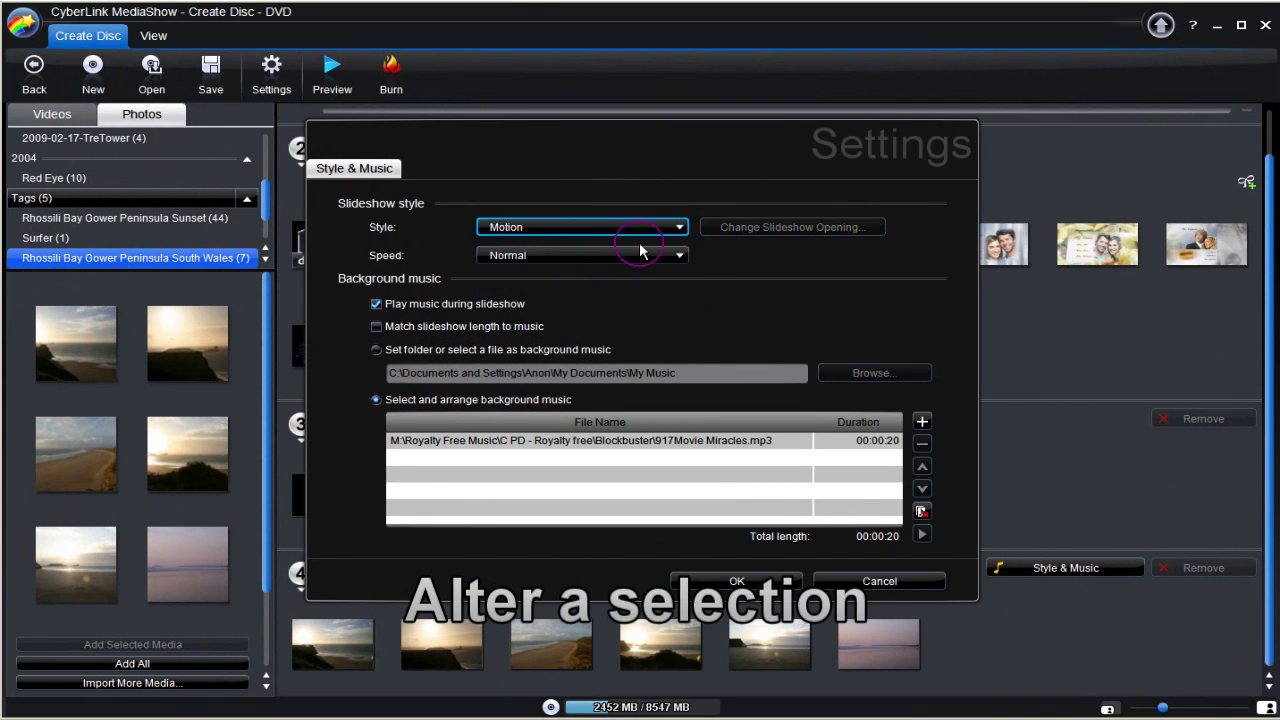
{"action": "left_click", "coordinate": [730, 582]}
{"action": "left_click", "coordinate": [332, 75]}
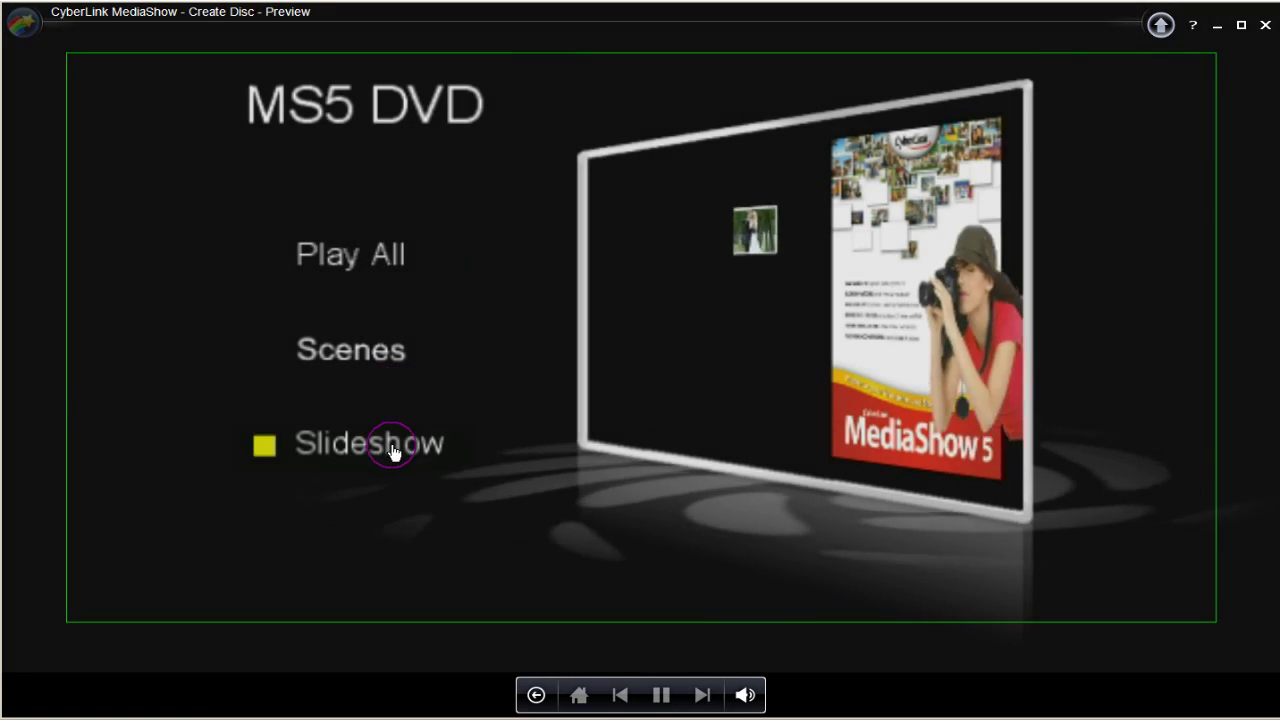
{"action": "left_click", "coordinate": [390, 447]}
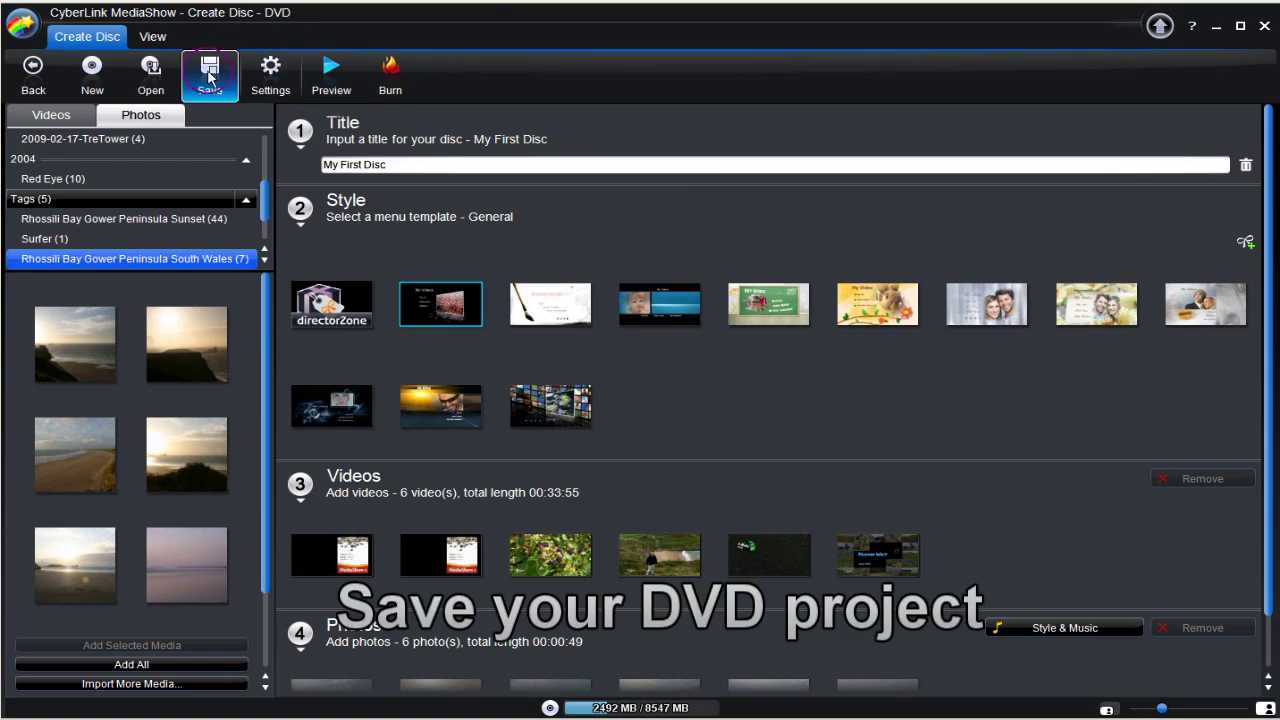
Save the project as MS5-DVD001.mbp and start burning the DVD
{"action": "left_click", "coordinate": [206, 63]}
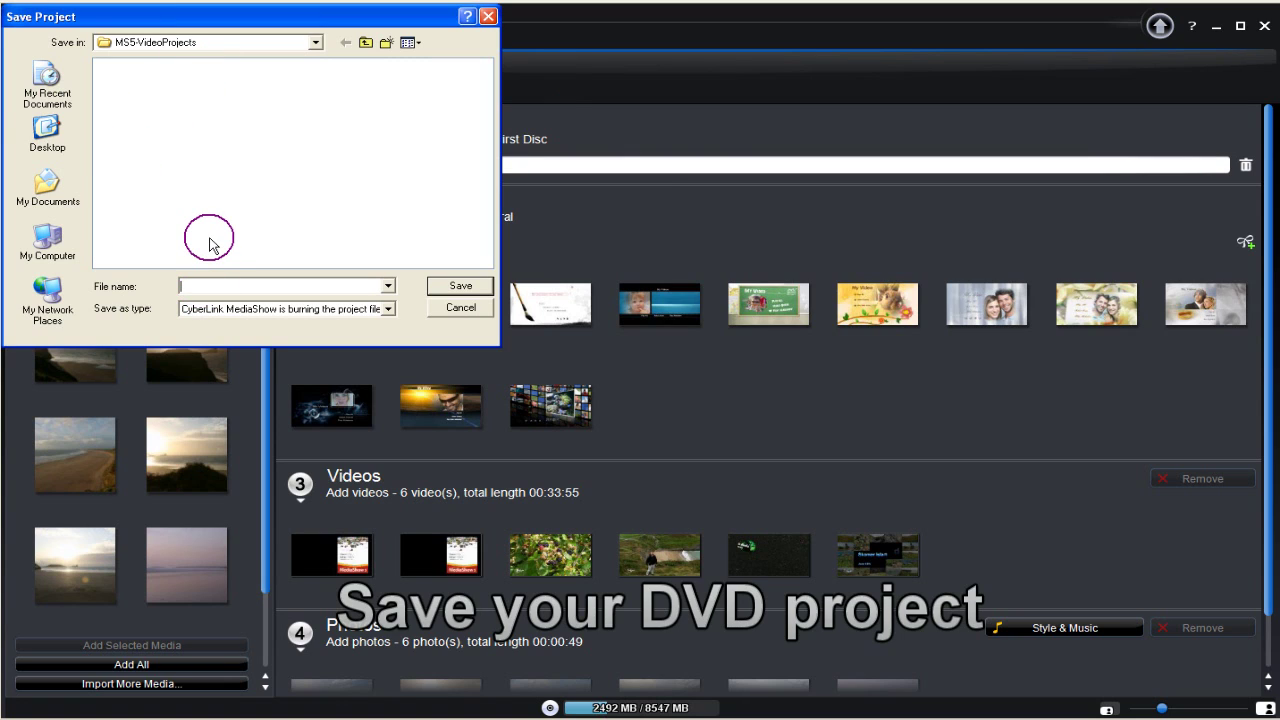
{"action": "type", "text": "MS5-DVD001"}
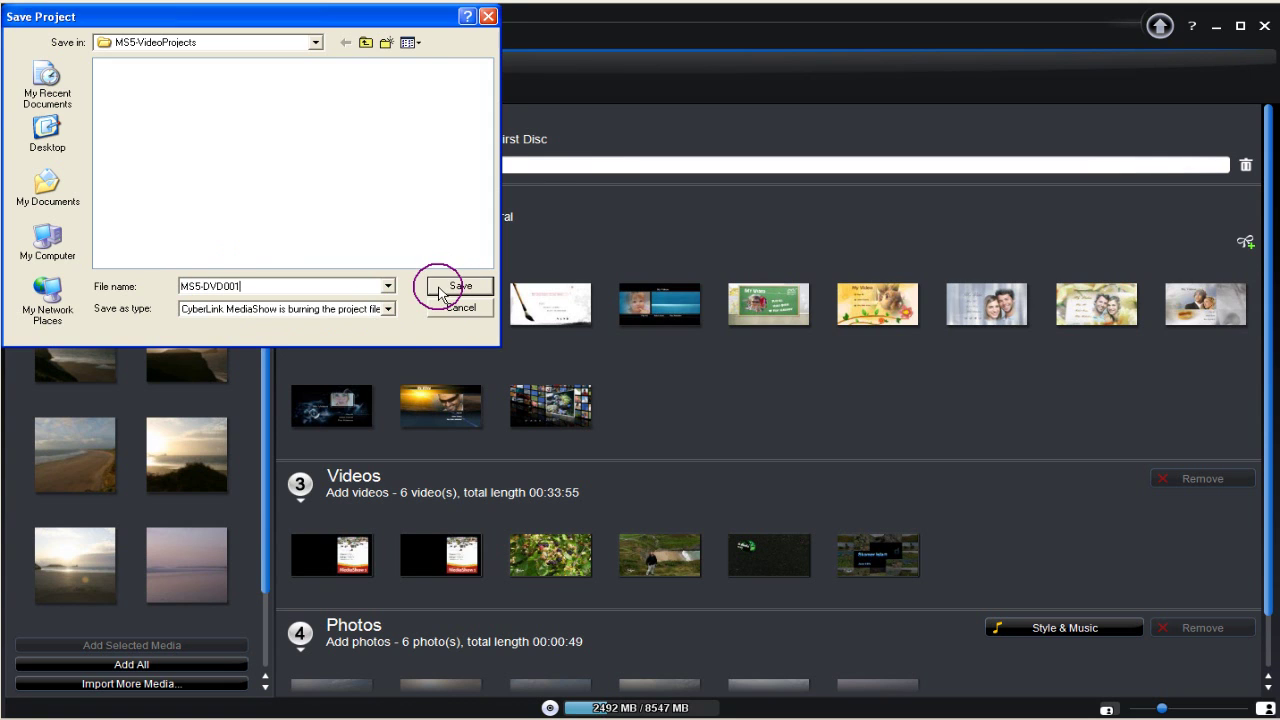
{"action": "left_click", "coordinate": [440, 290]}
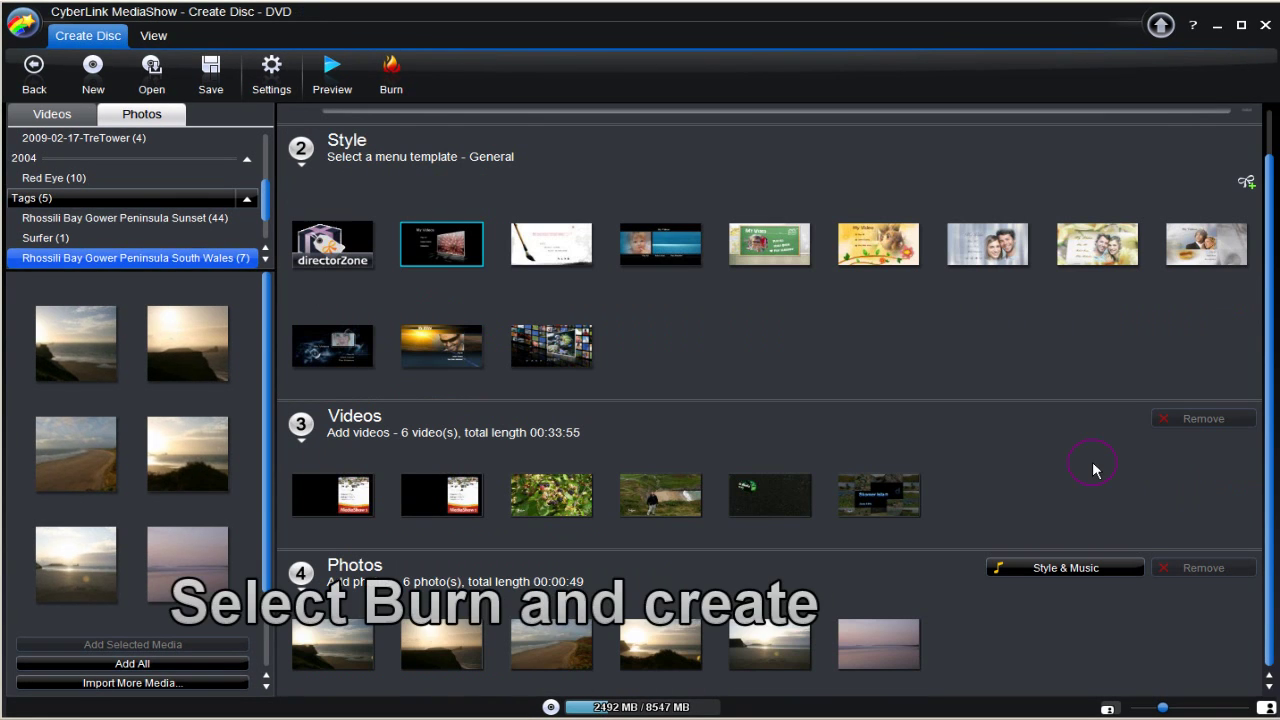
{"action": "left_click", "coordinate": [391, 80]}
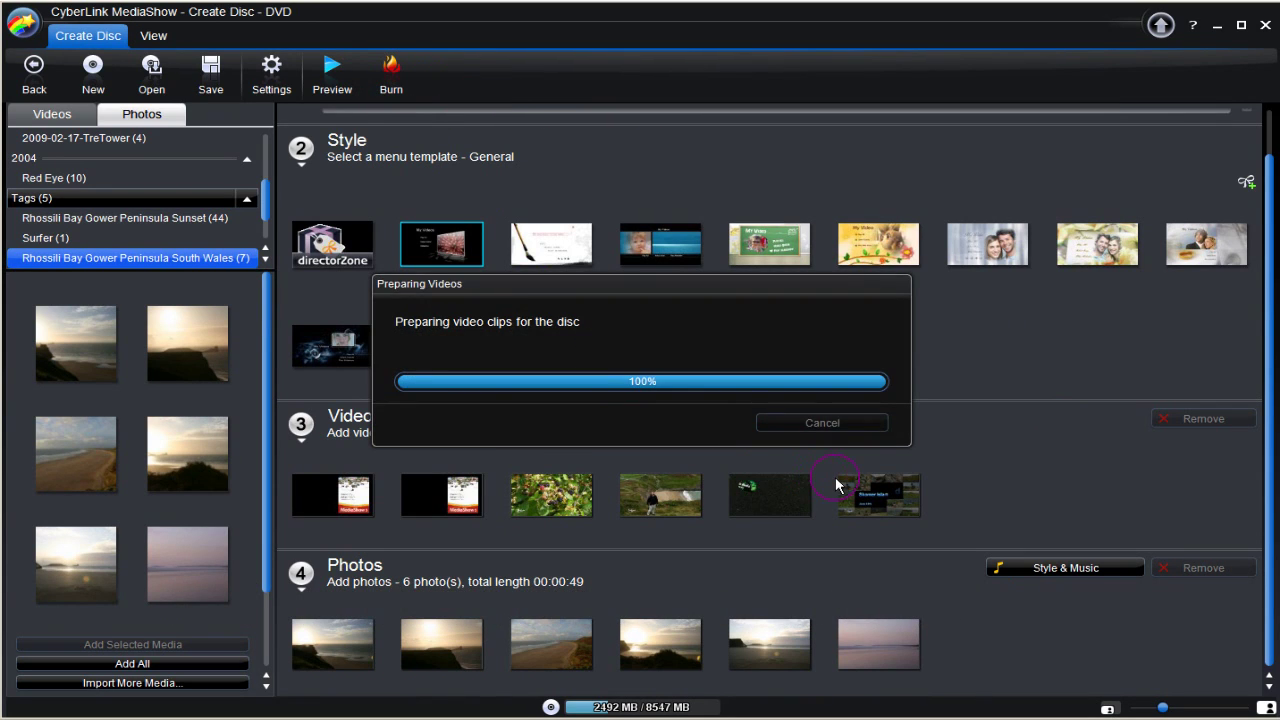